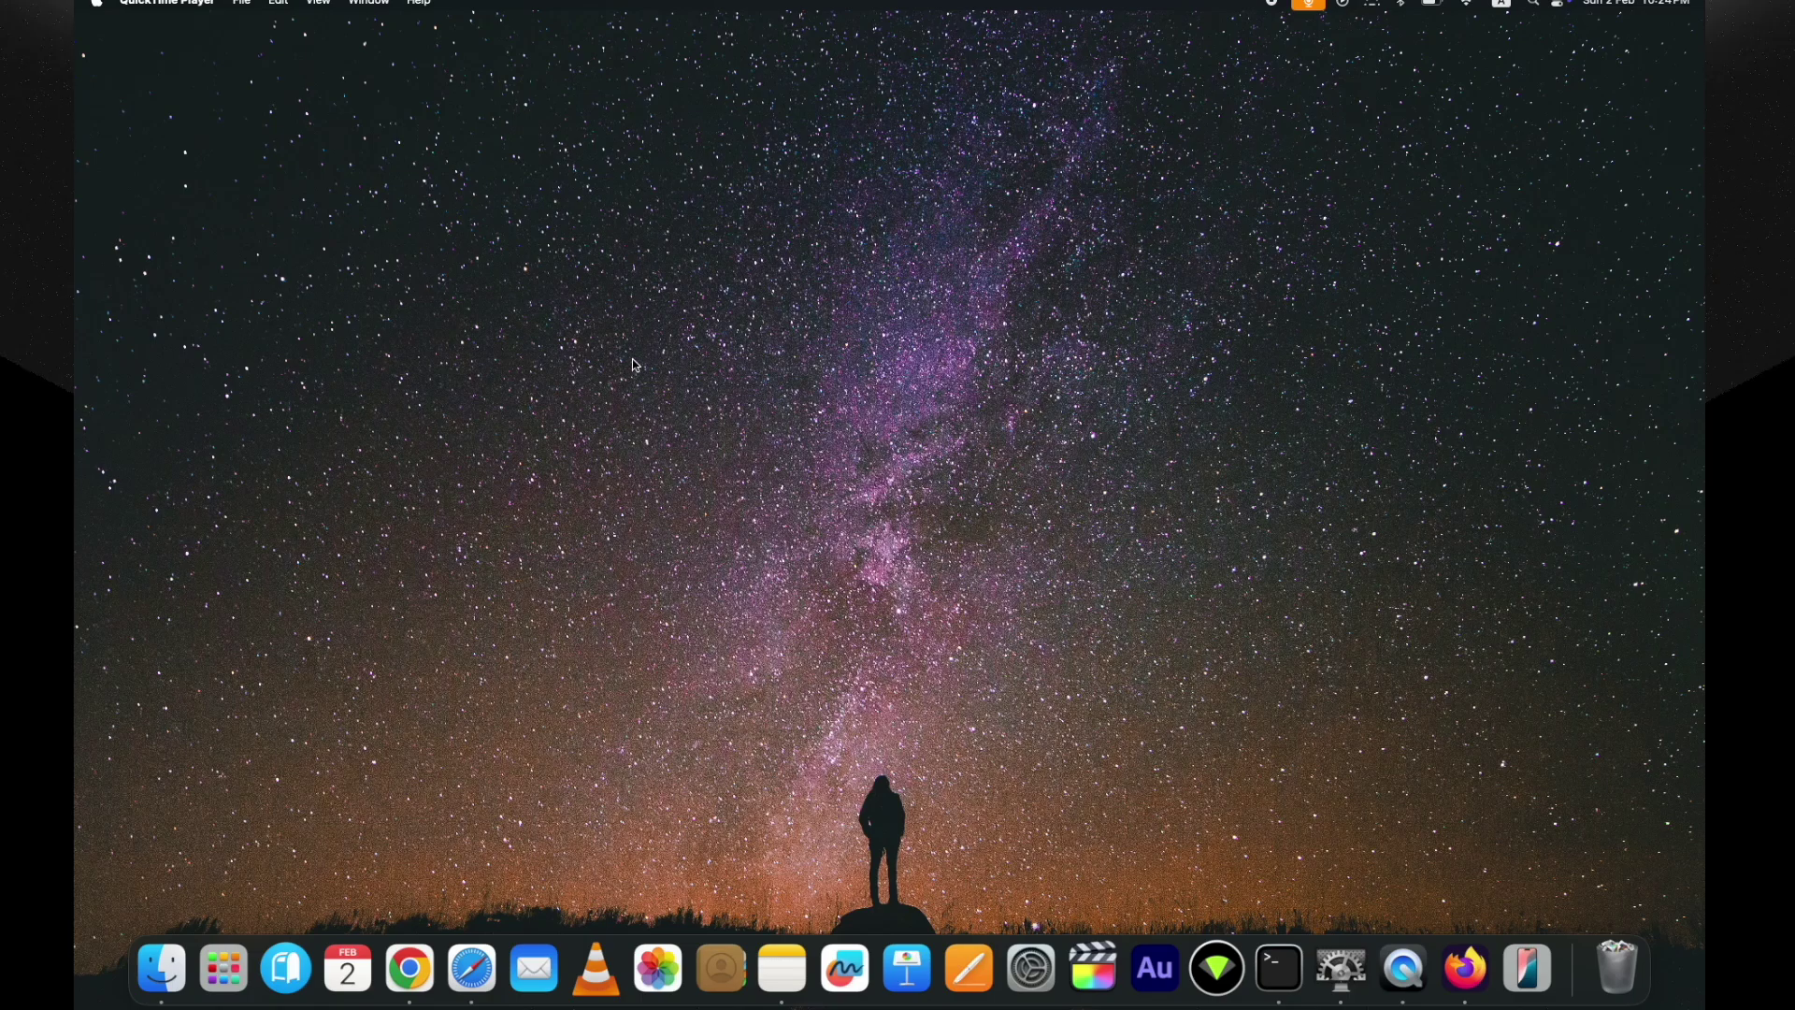
Browse the sidestore.io homepage in Safari down and back to the top, then minimize it.
click(478, 952)
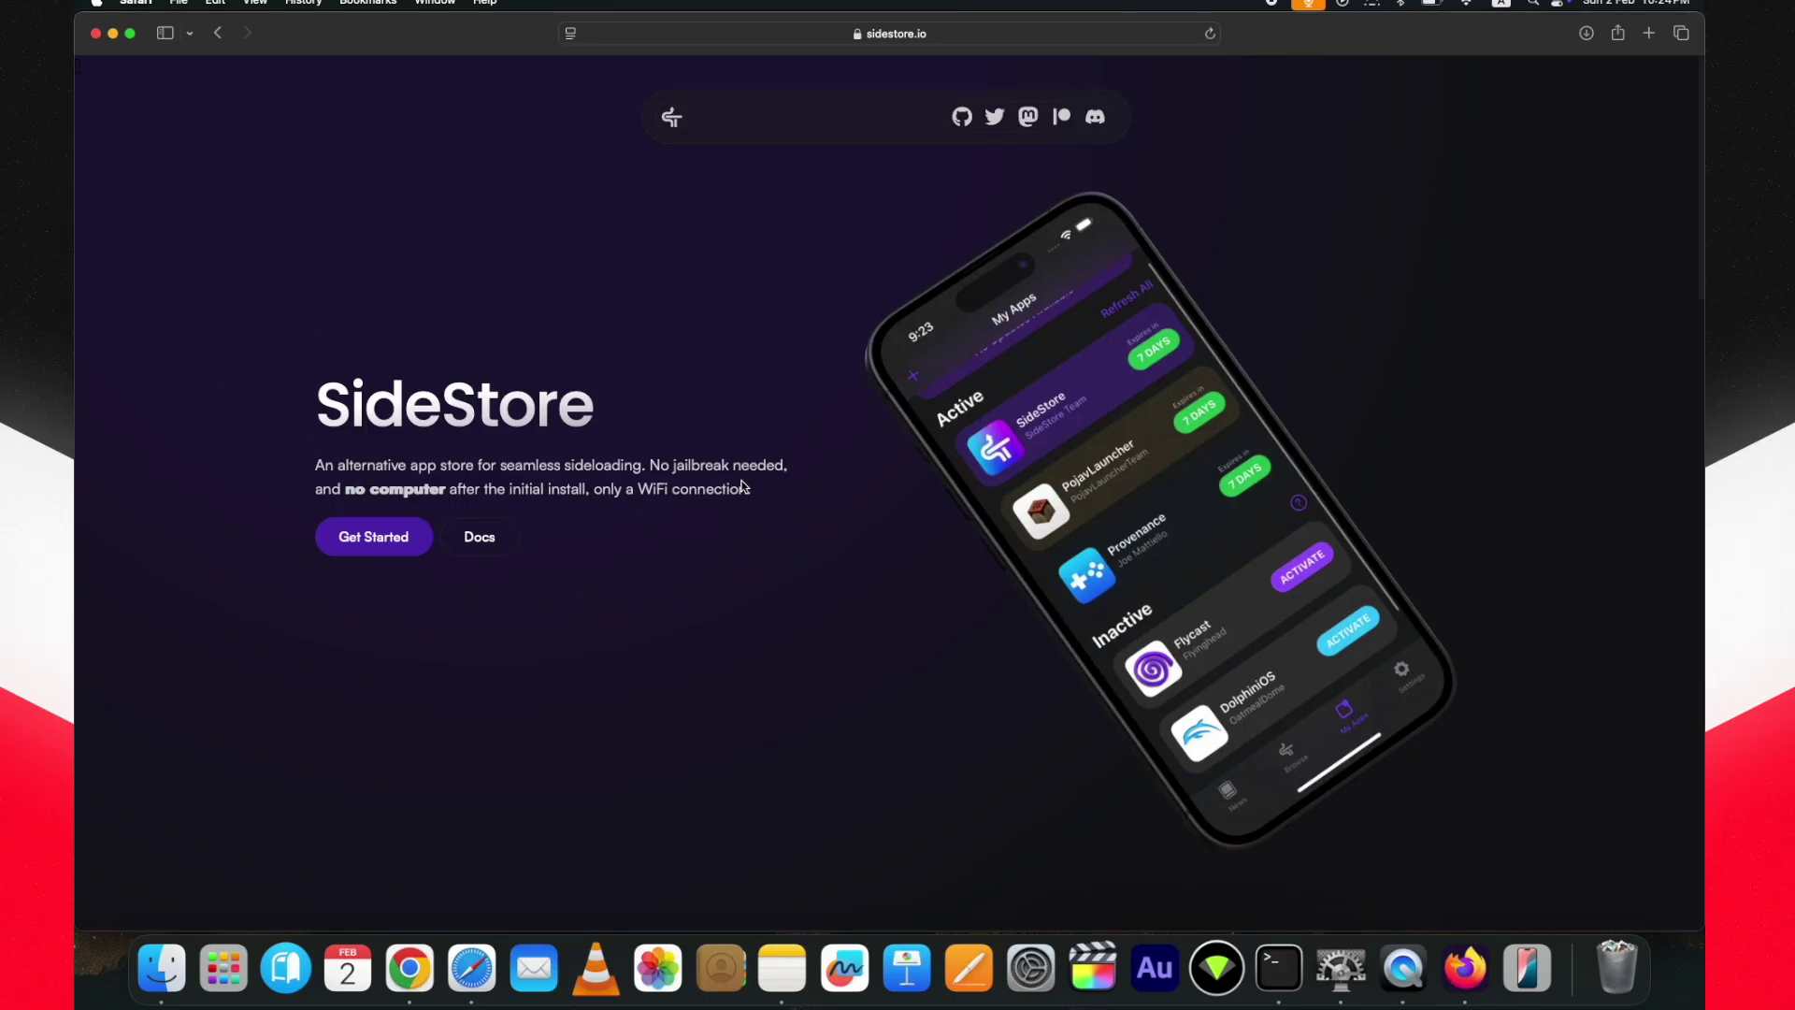
scroll(741, 486, down, 5)
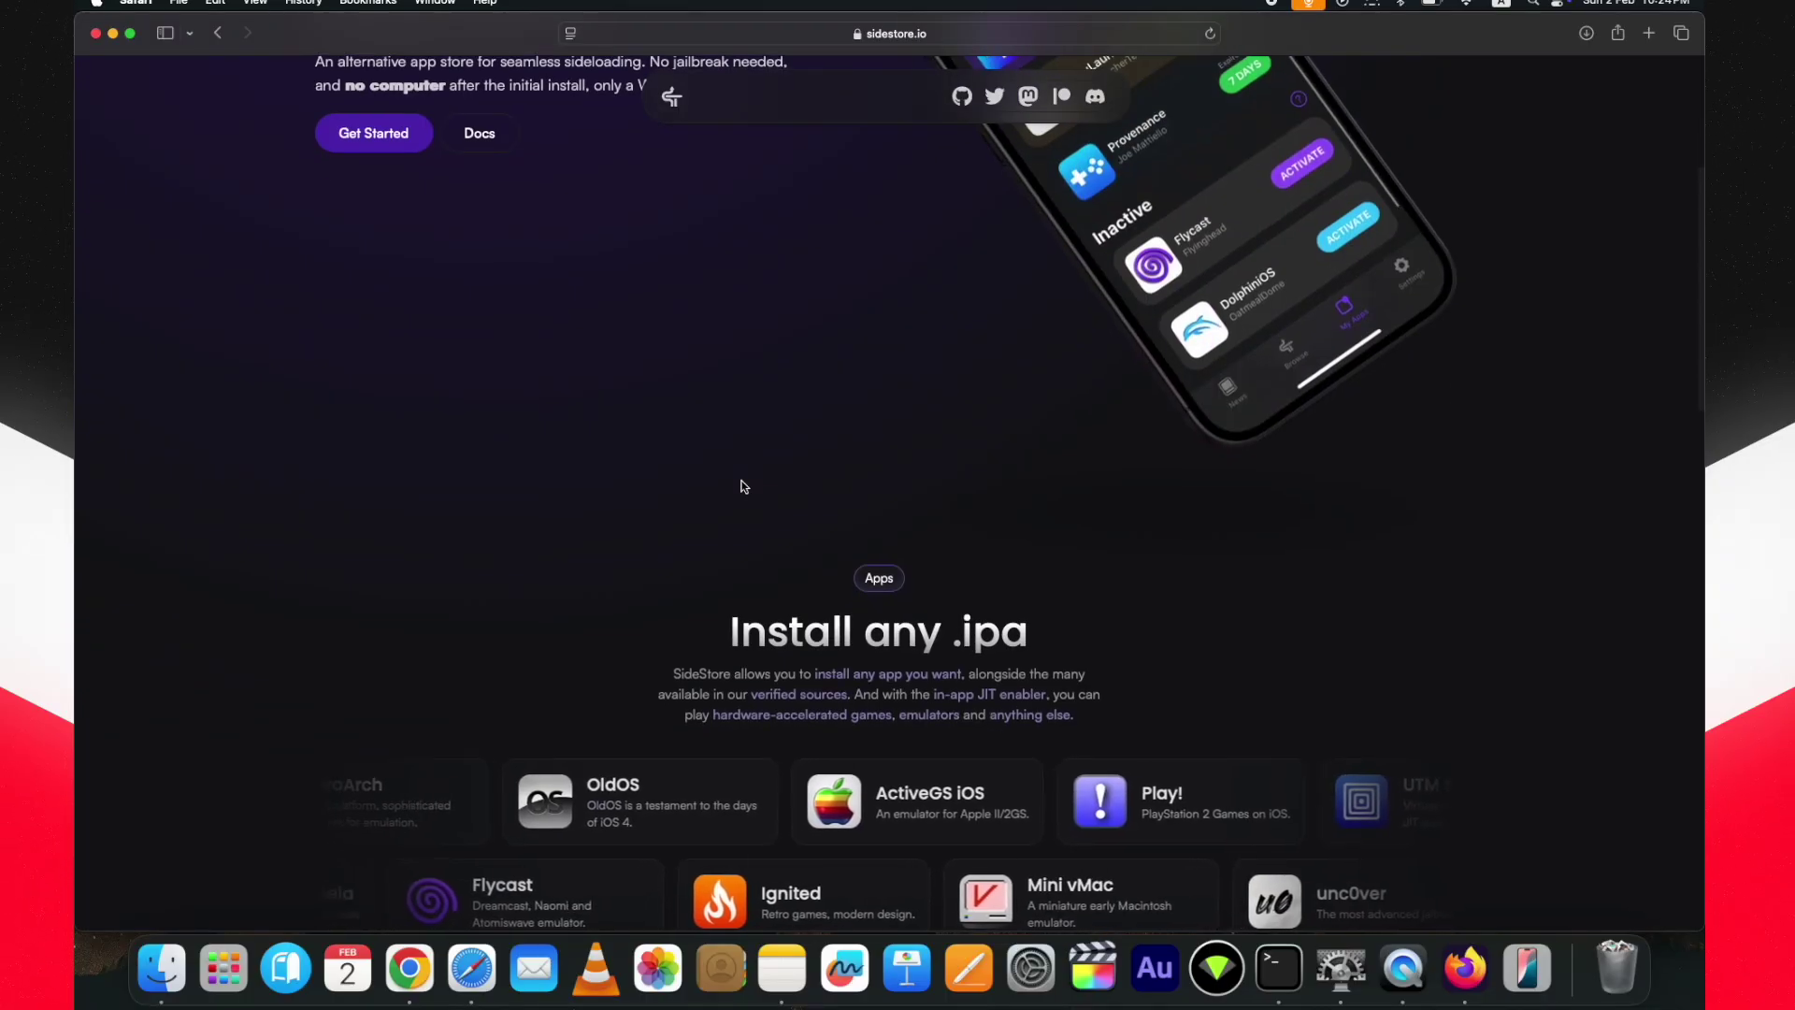
scroll(744, 486, down, 3)
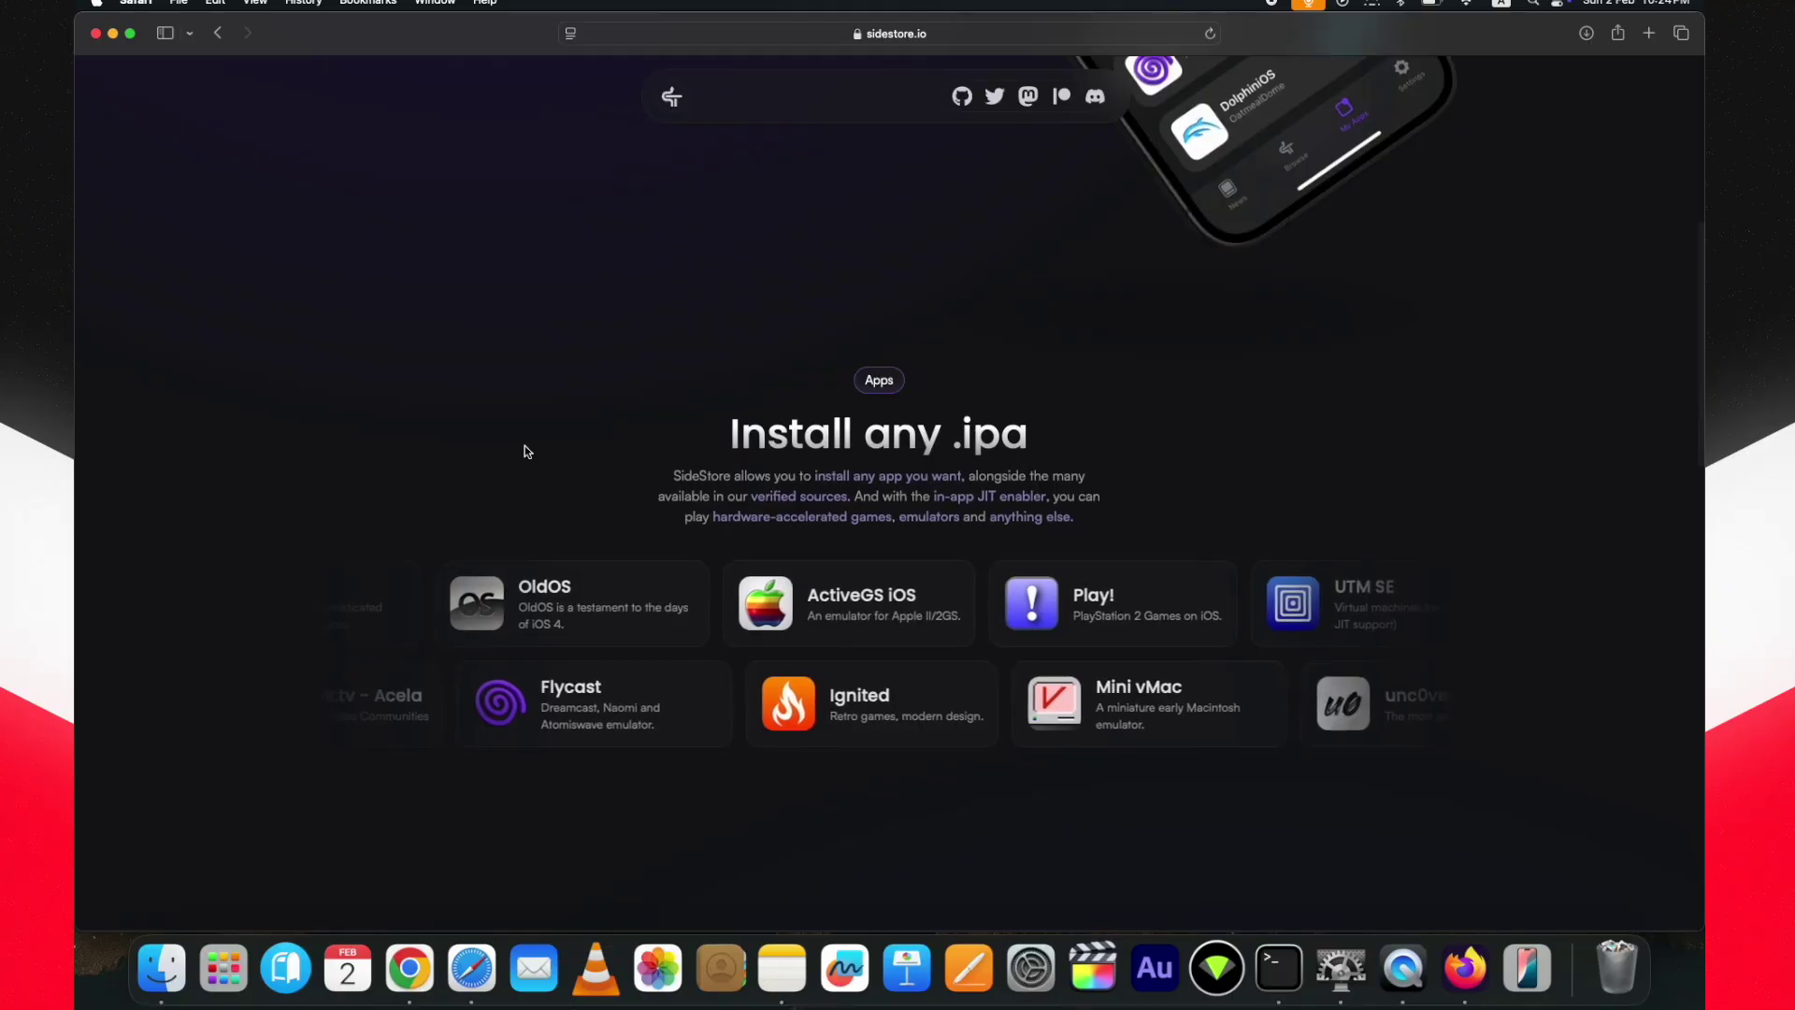
scroll(524, 451, down, 6)
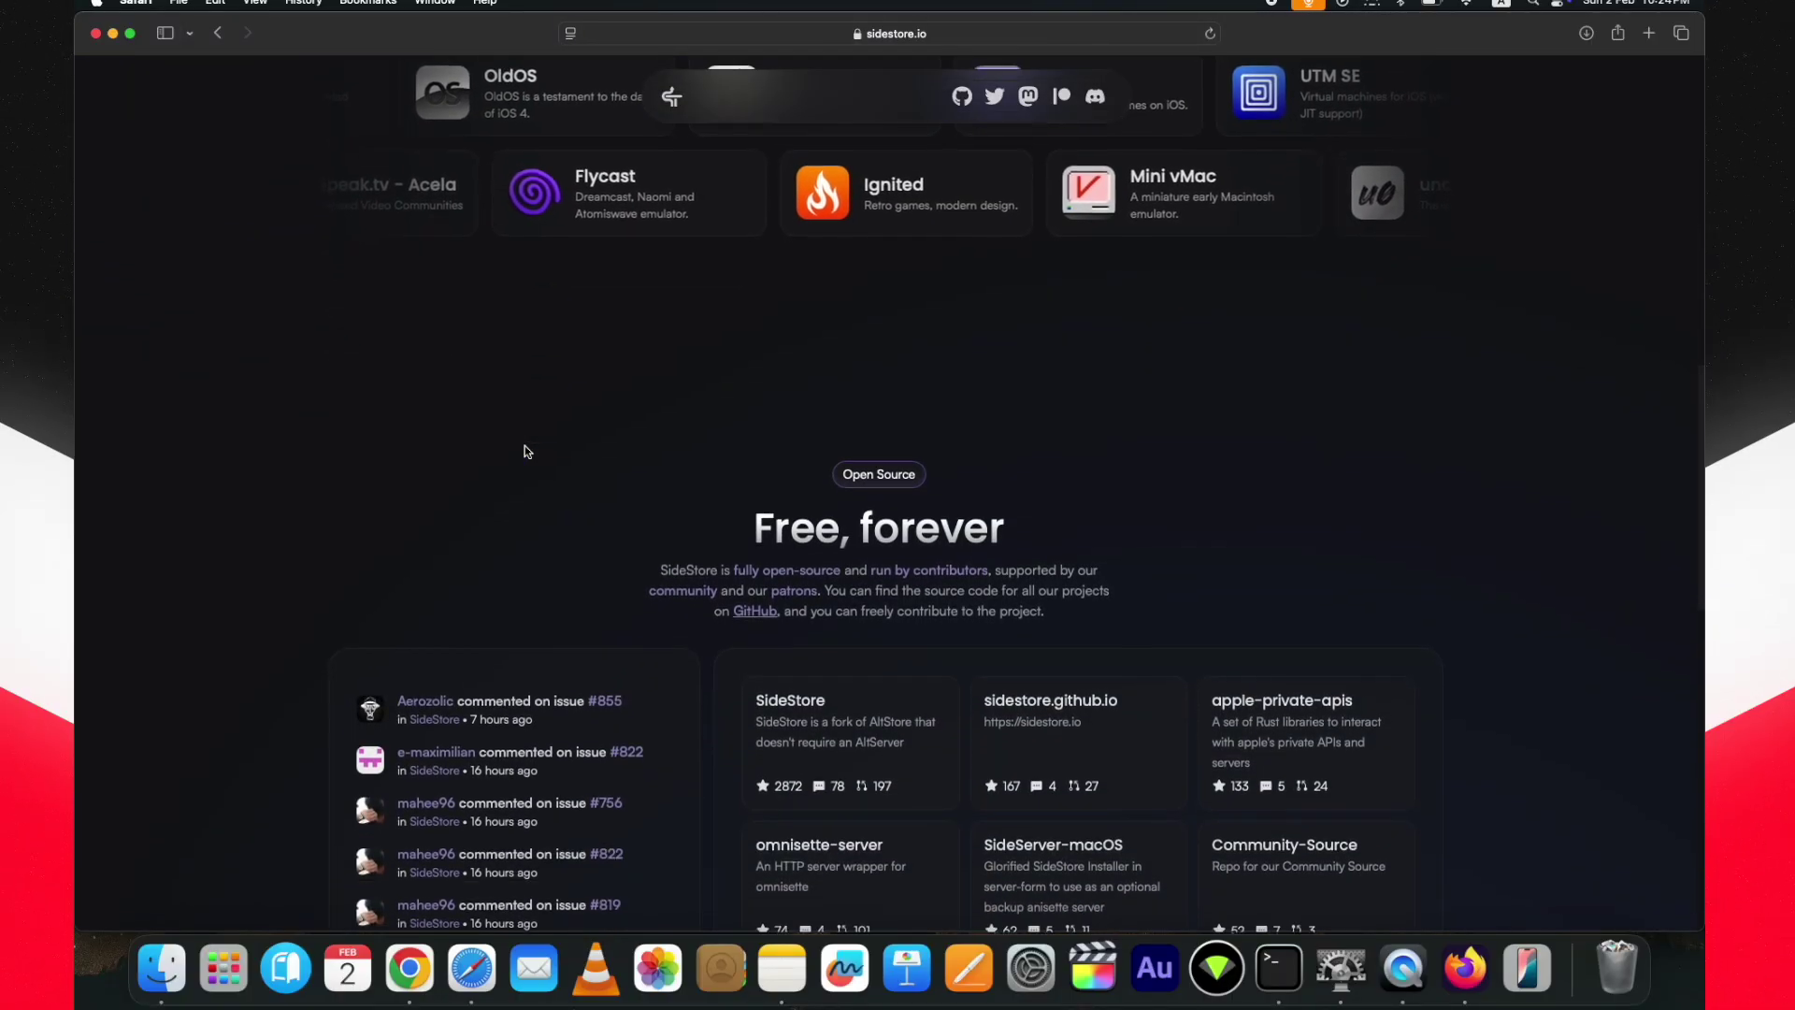
scroll(524, 450, down, 3)
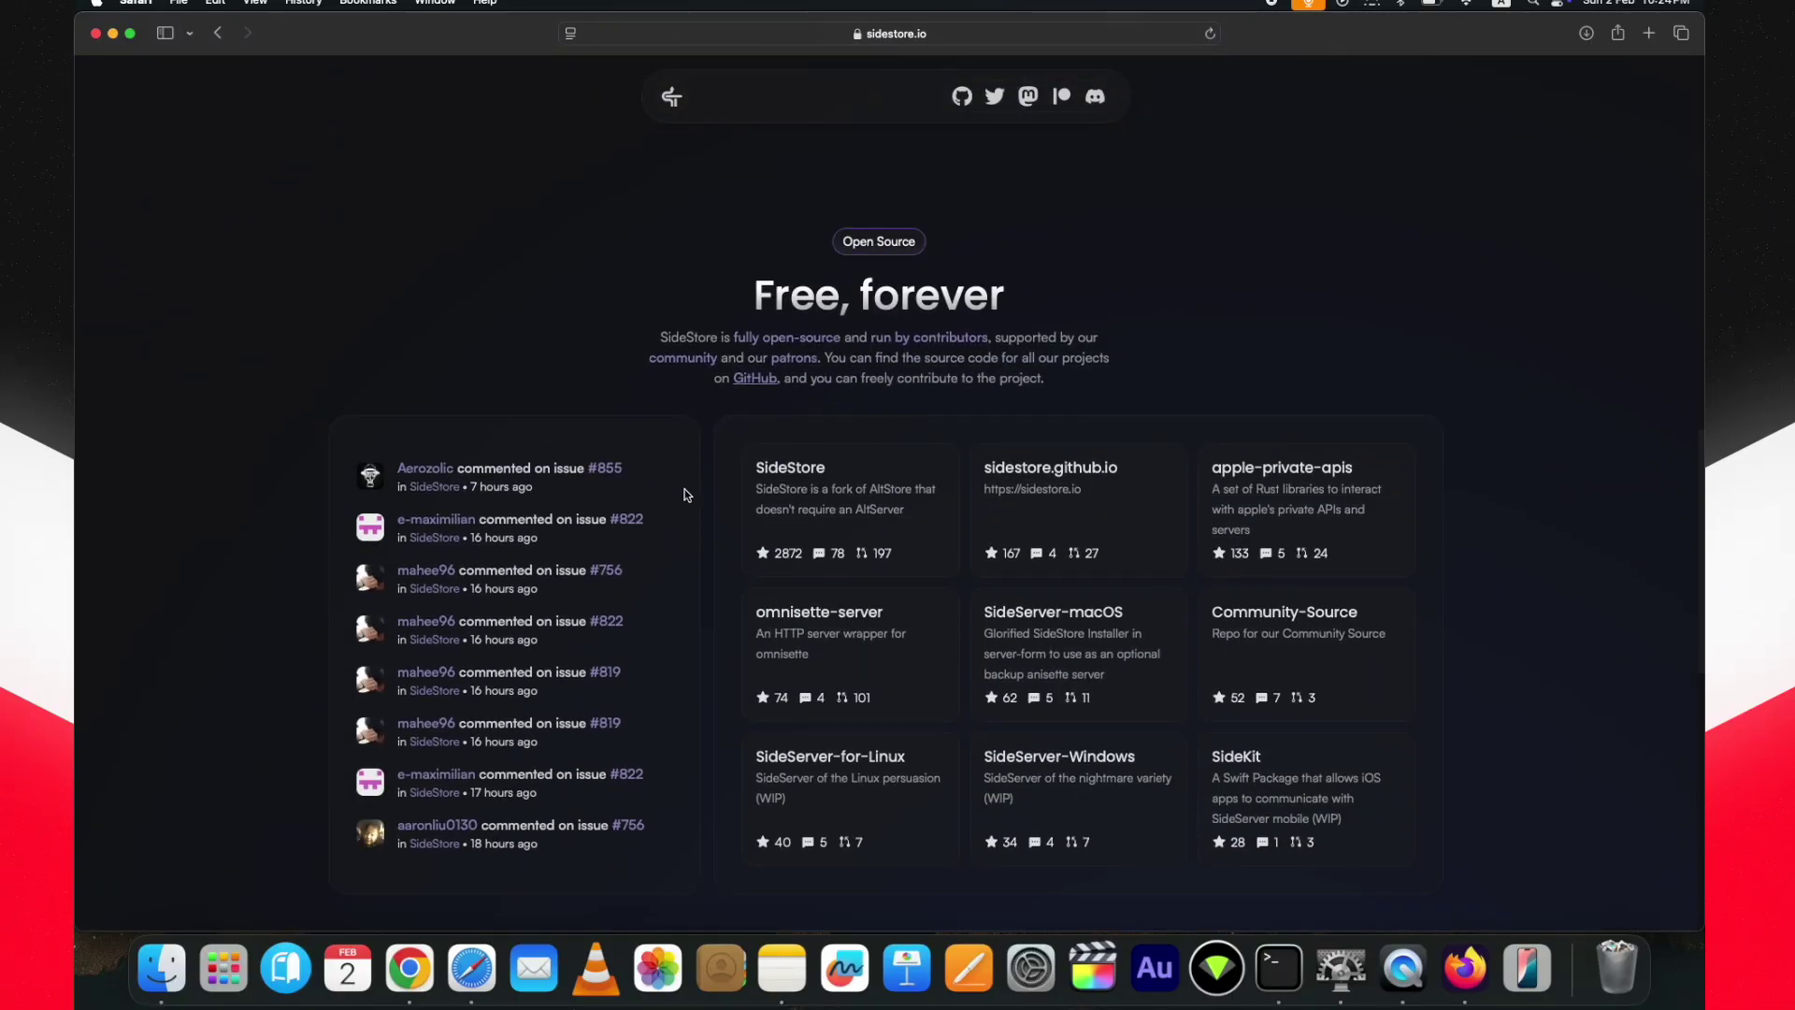
scroll(361, 557, down, 3)
scroll(361, 557, down, 3)
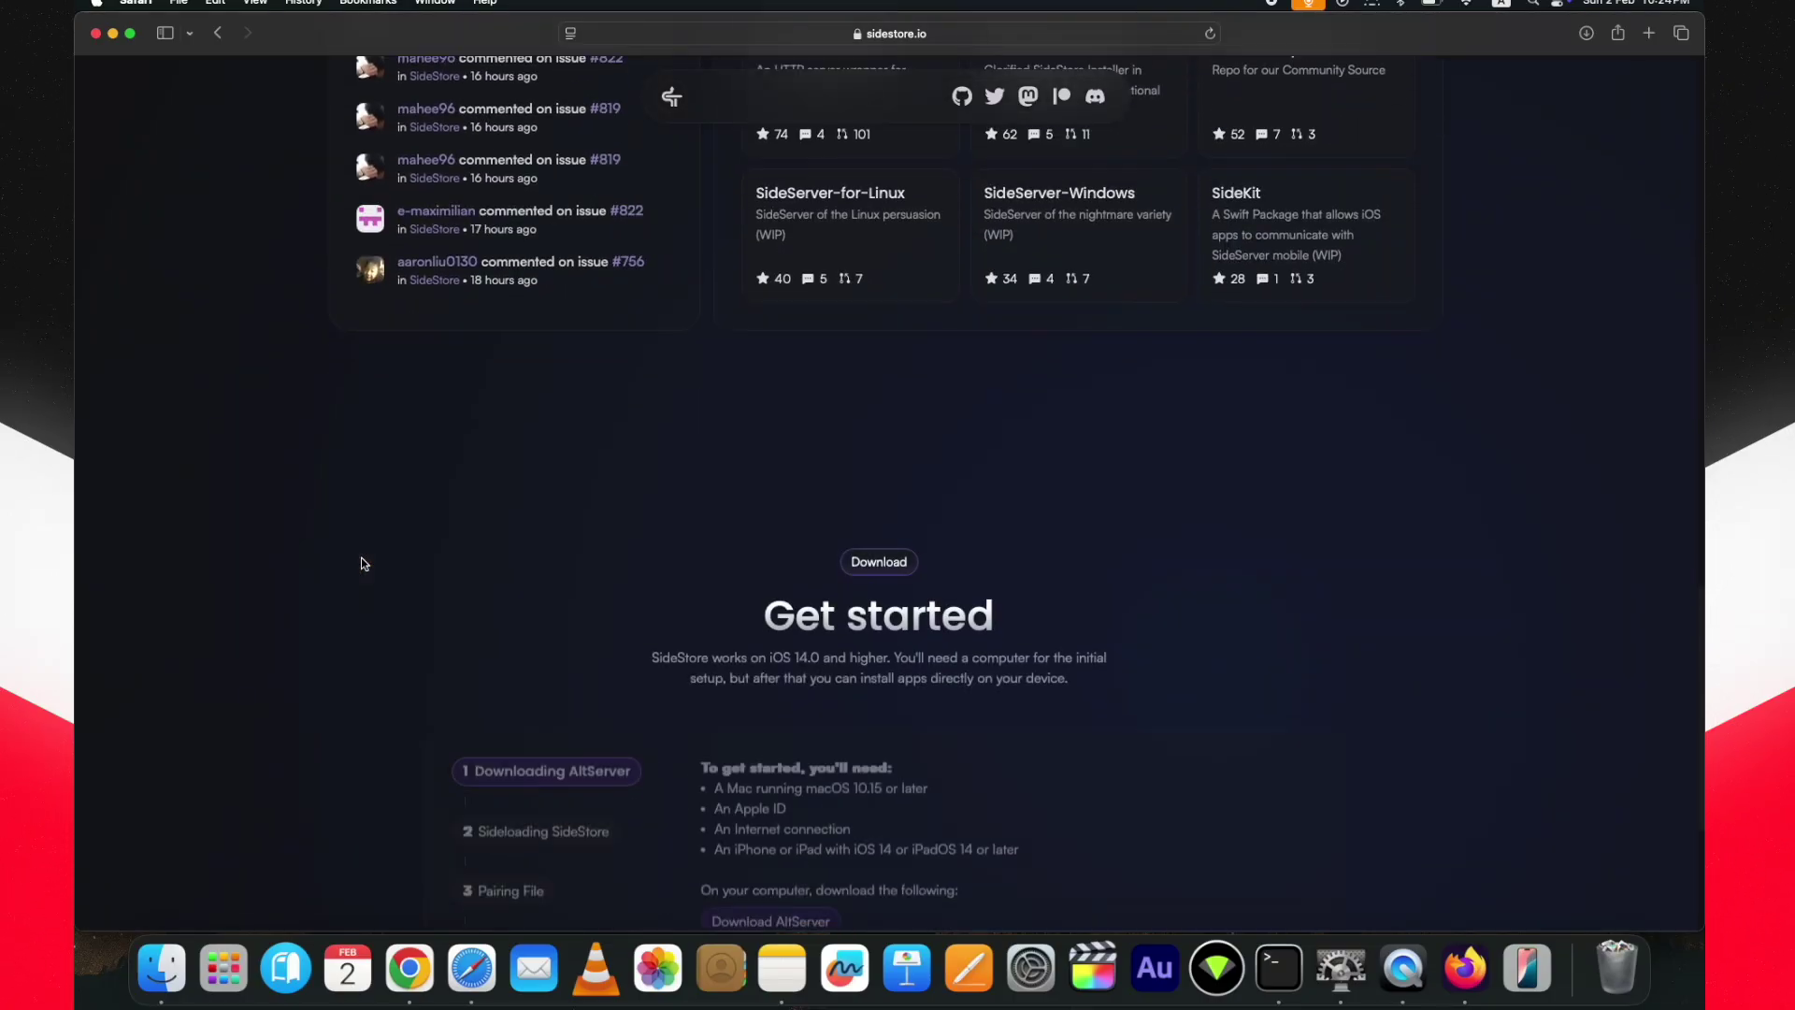
scroll(361, 557, up, 5)
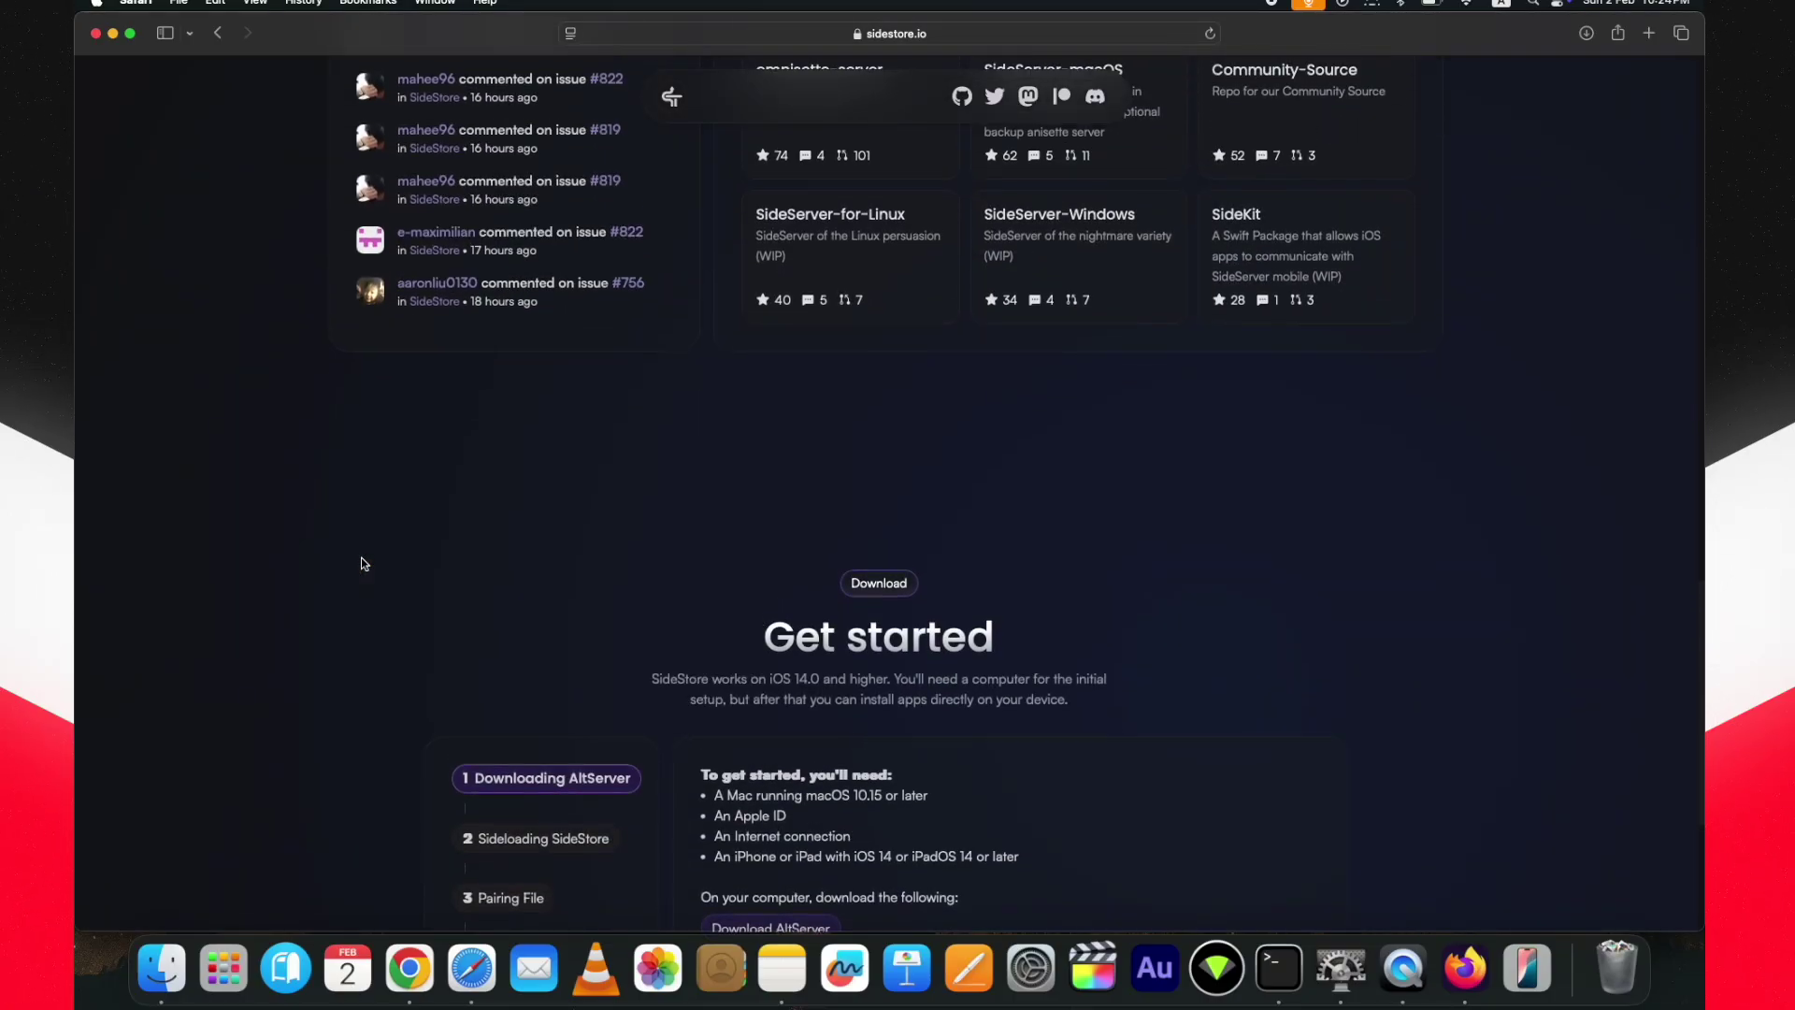
scroll(363, 563, up, 10)
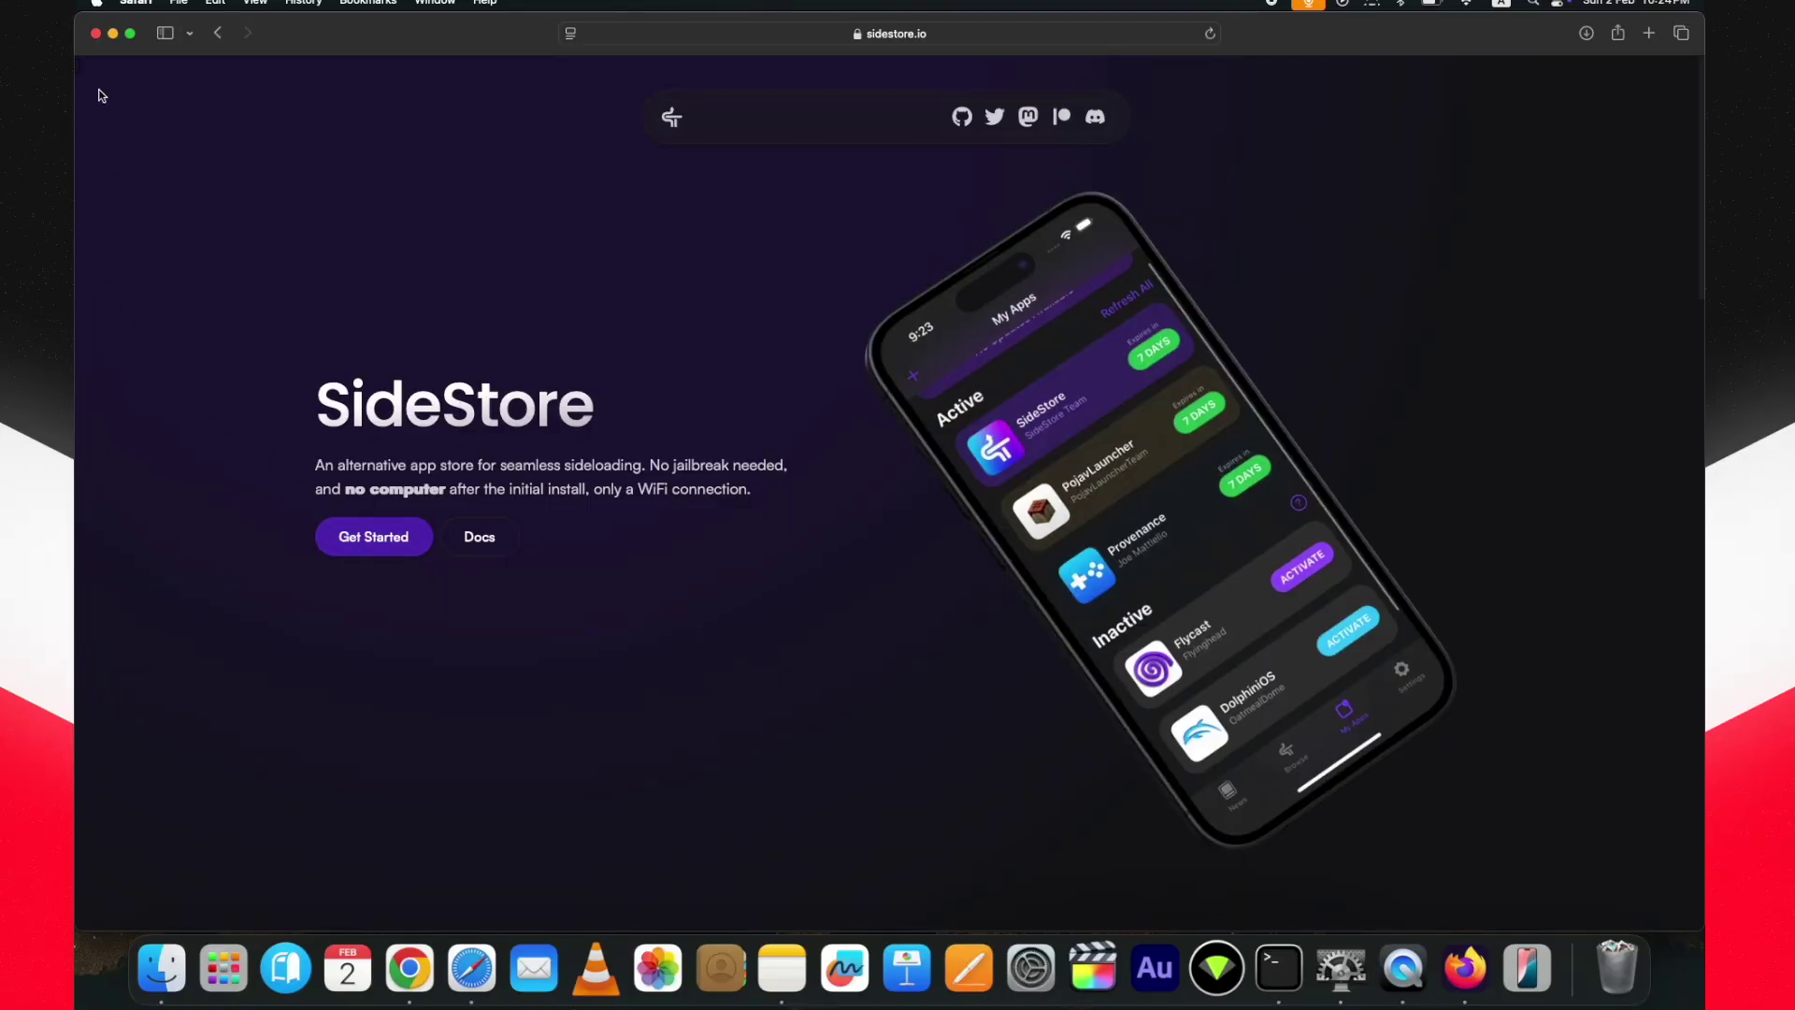
click(112, 34)
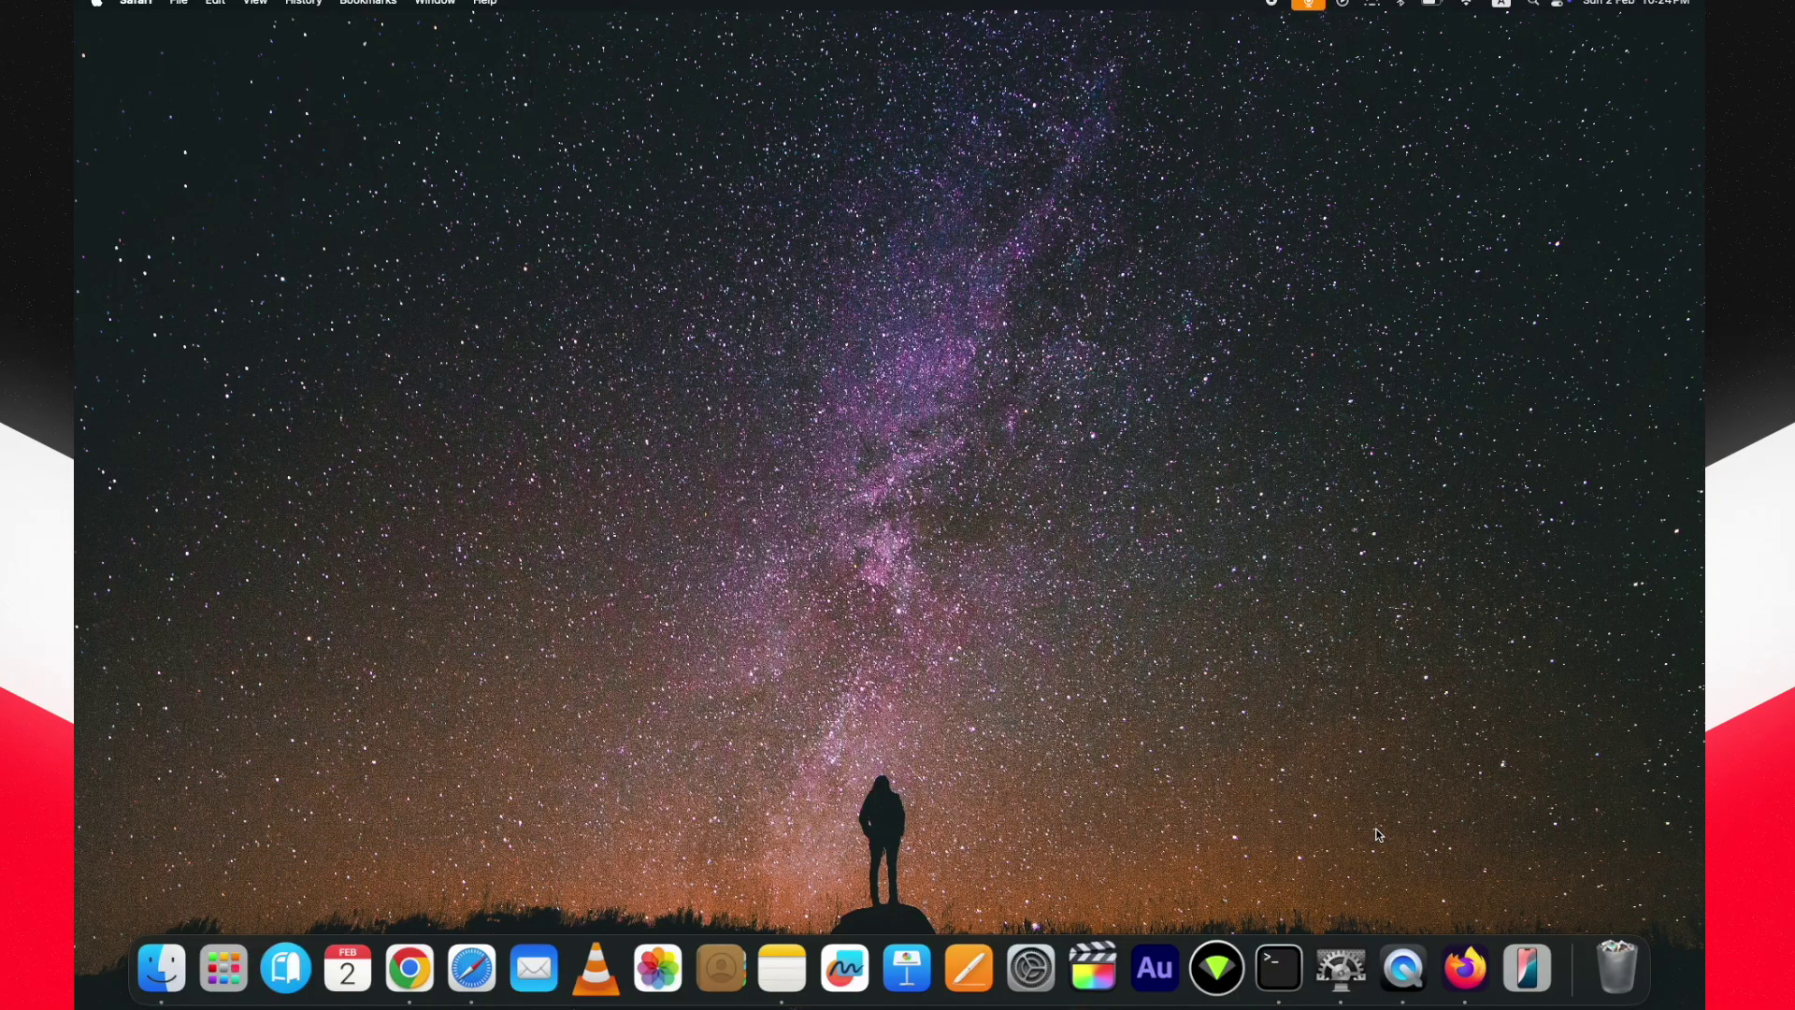
Check the iPhone mirror in QuickTime Player, minimize it, and return to Safari's sidestore.io page.
click(1403, 968)
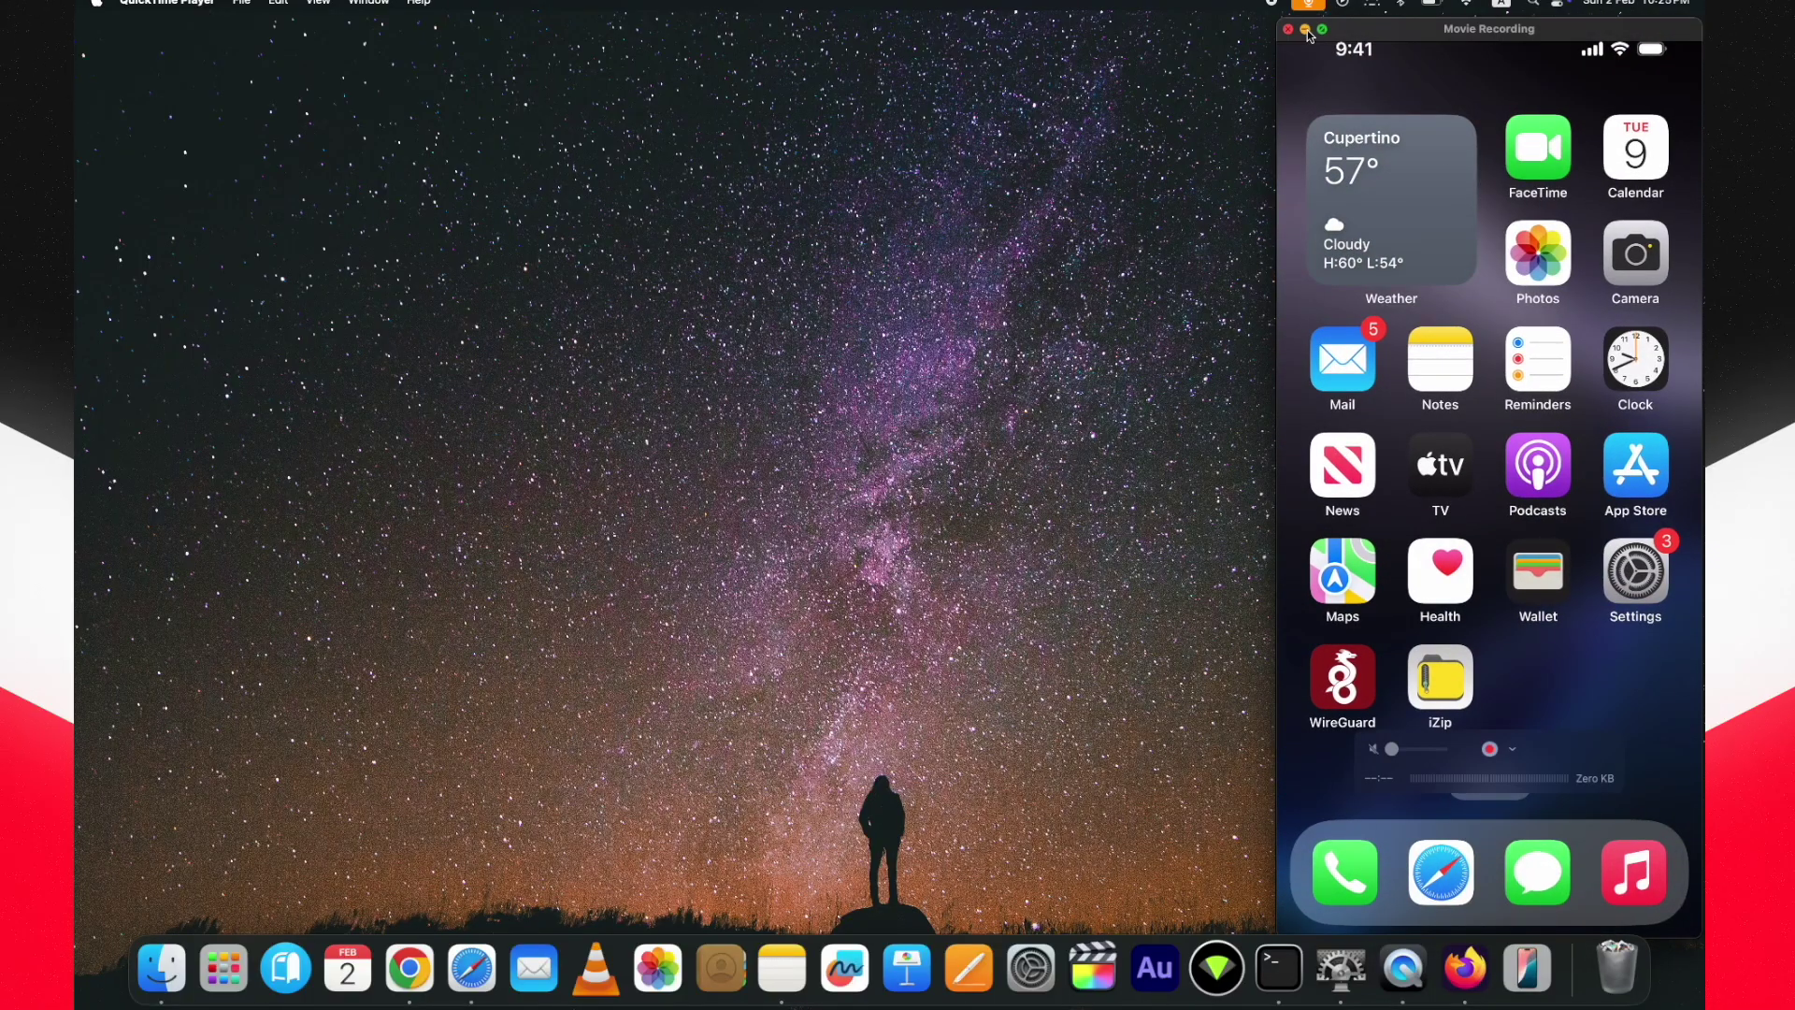
click(1306, 31)
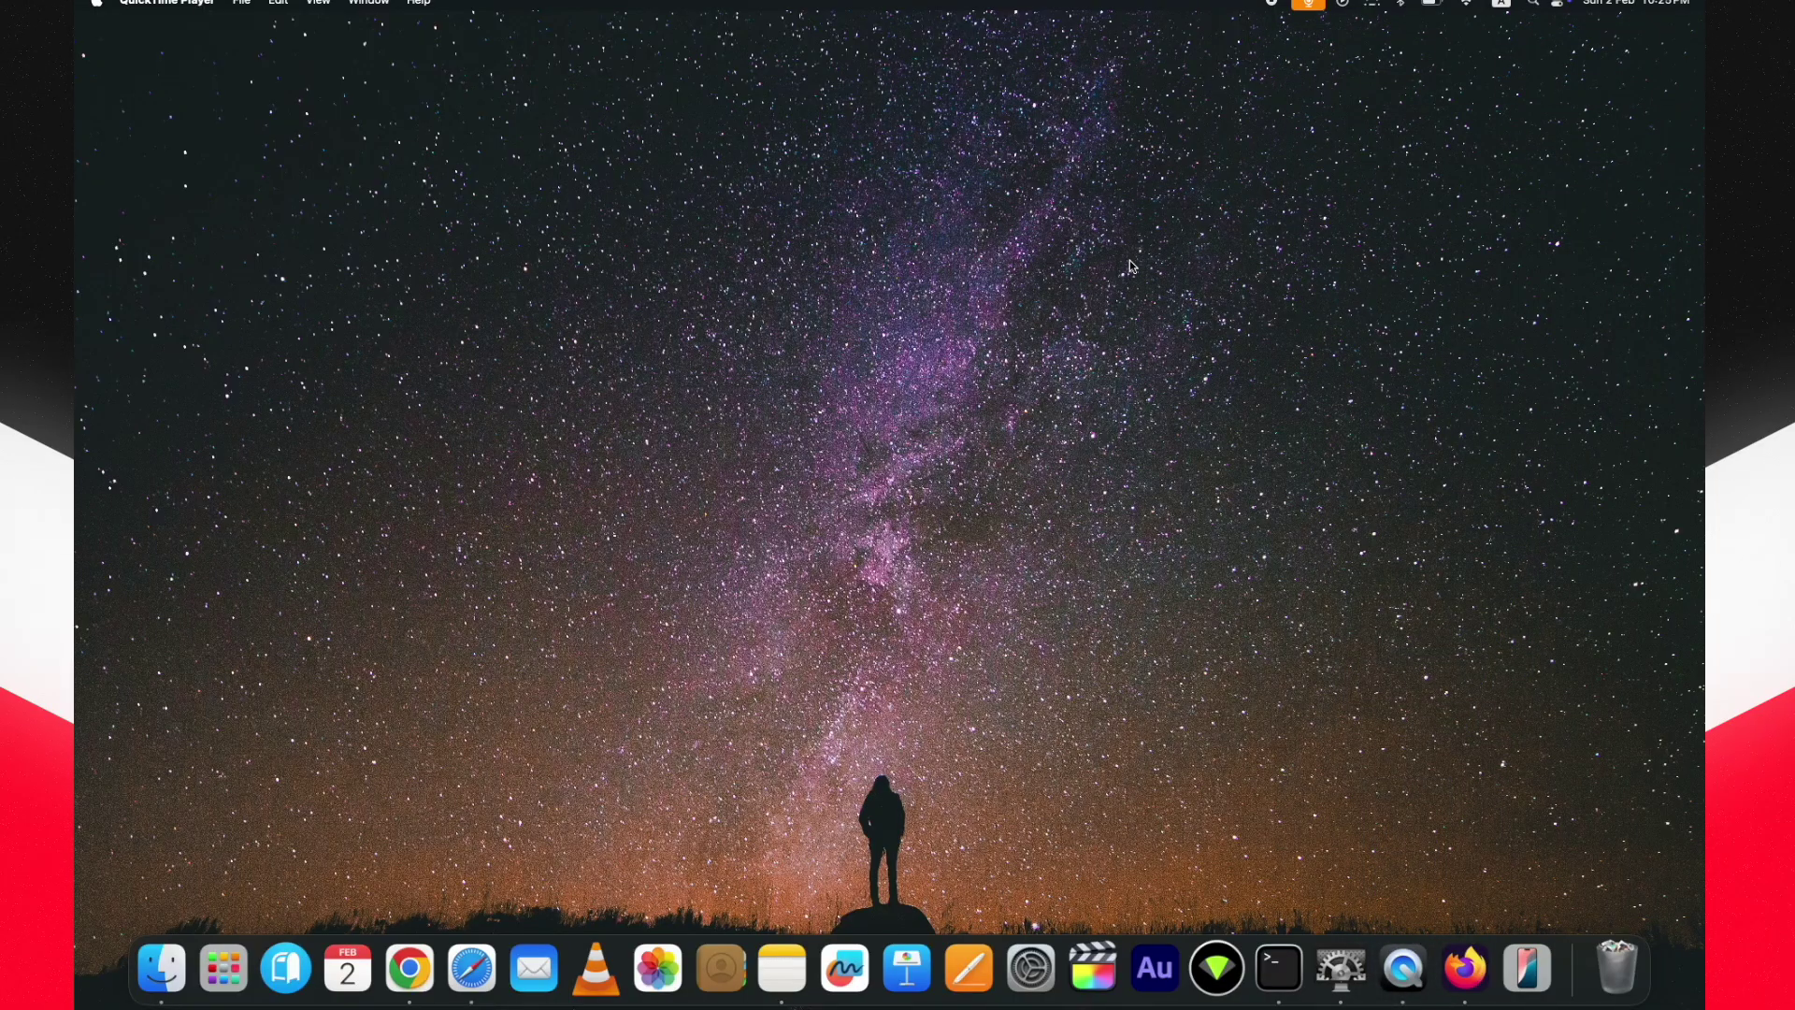
click(455, 970)
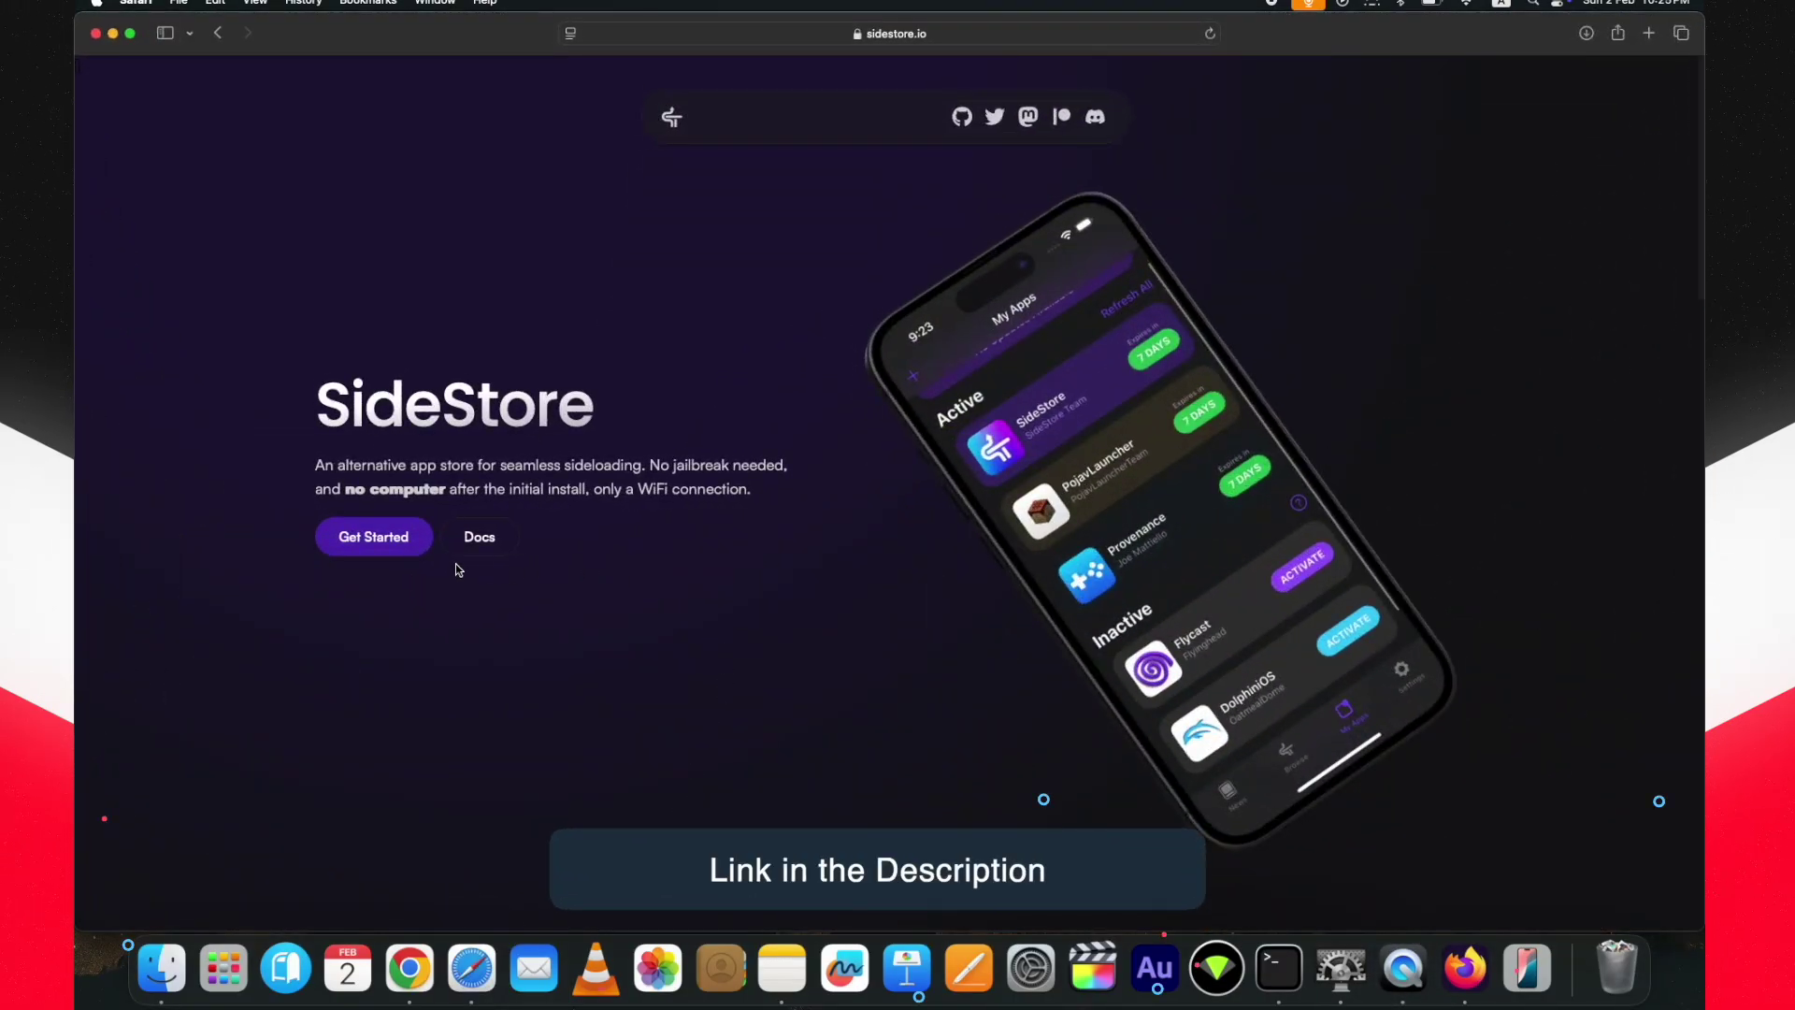
Read sidestore.io's Get started guide listing the AltServer, SideStore.ipa and JitterbugPair downloads, then switch to Firefox.
click(355, 538)
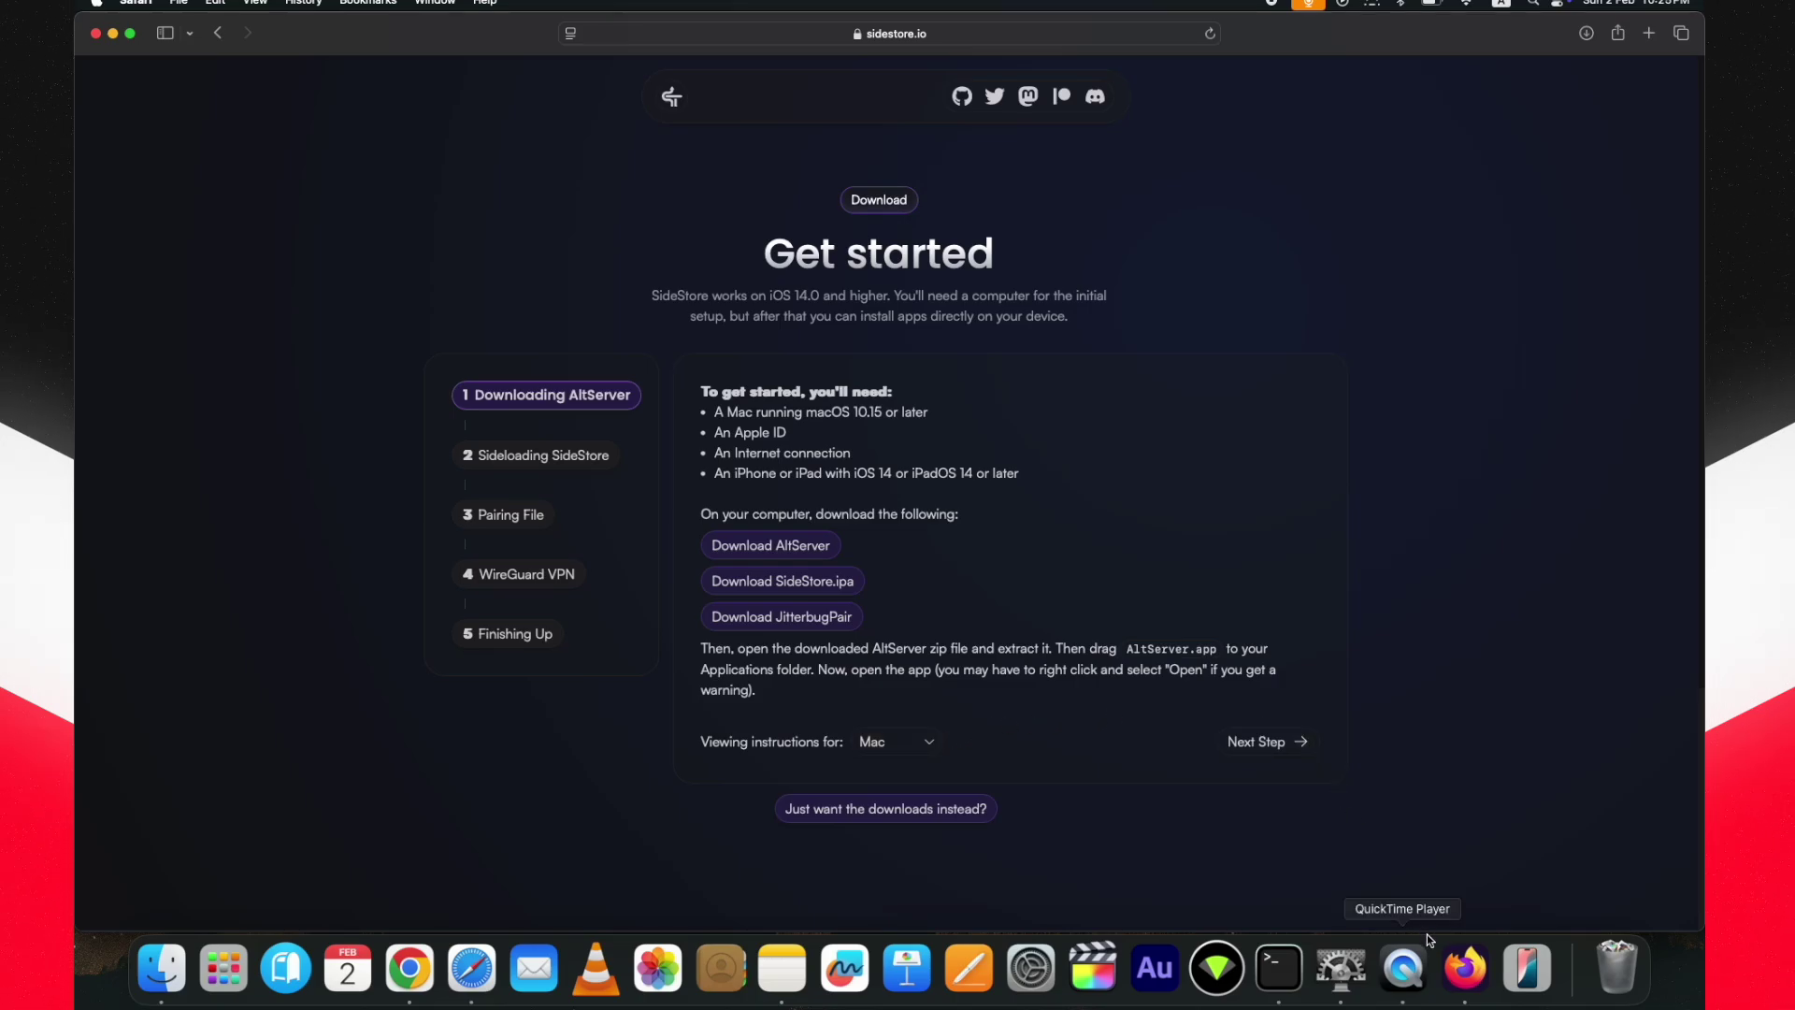
click(1461, 966)
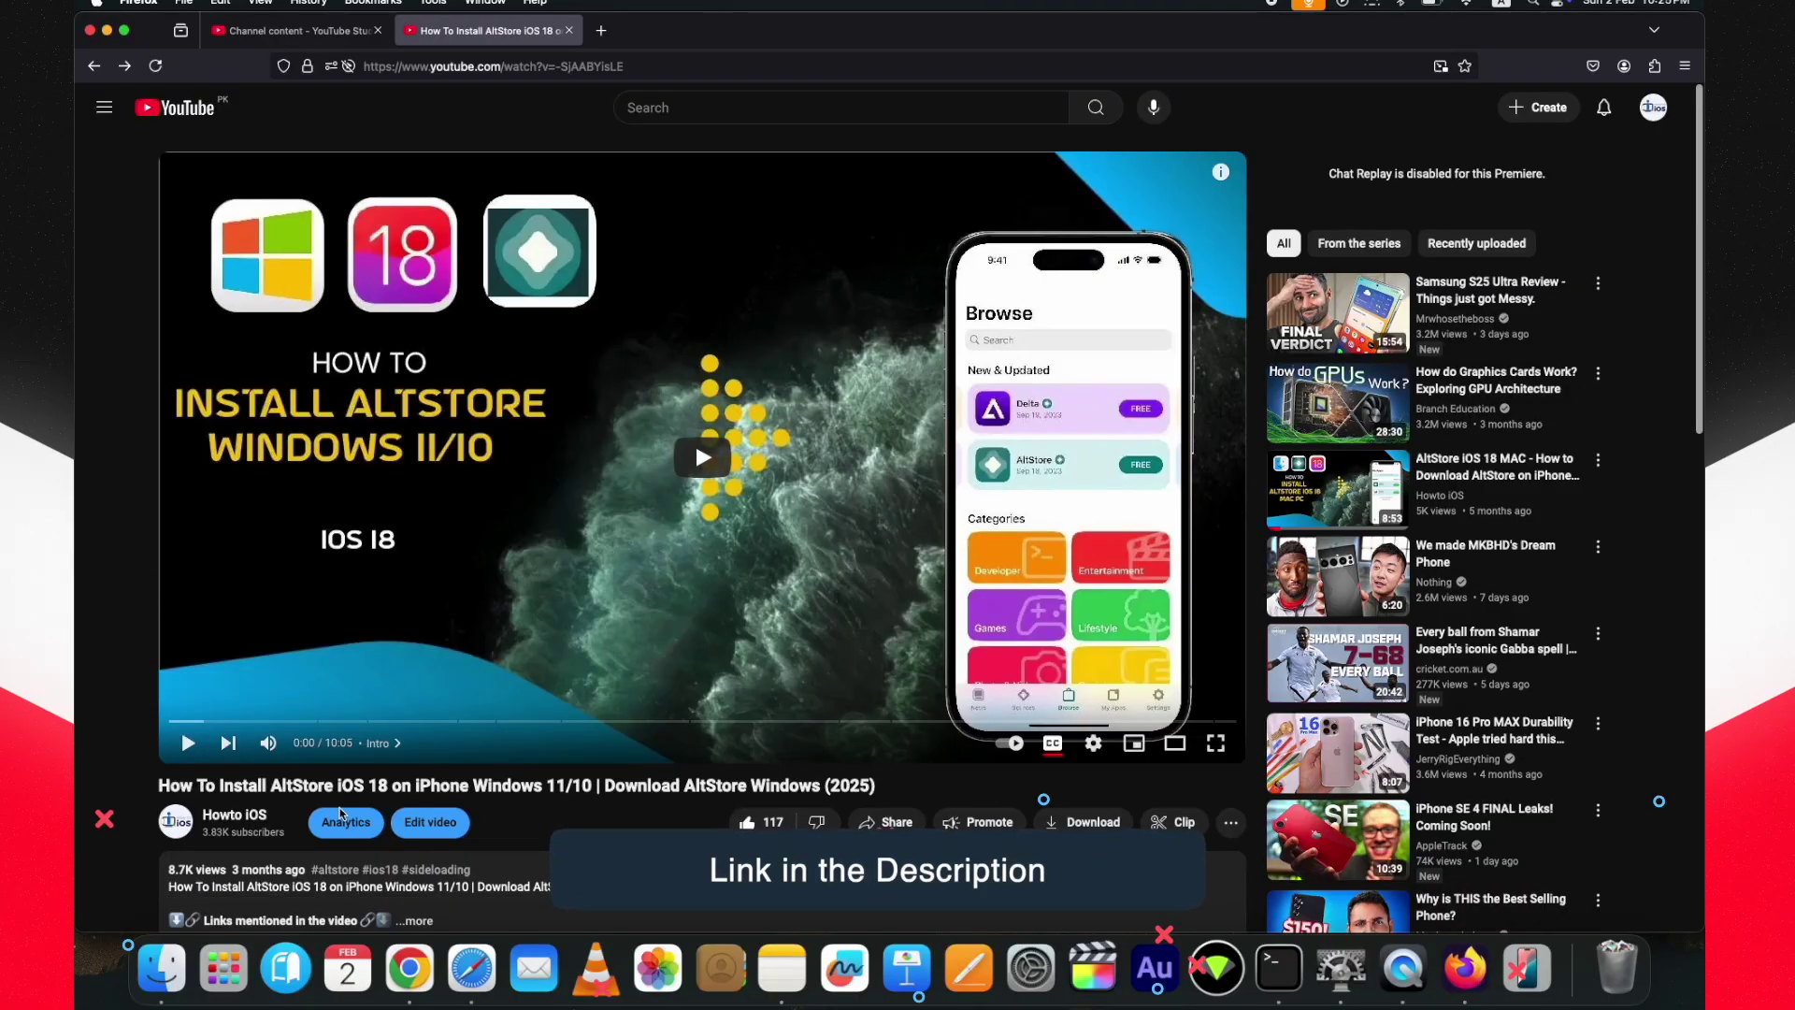
Minimize Firefox's YouTube window to bring Safari's Get started guide back up front.
click(106, 32)
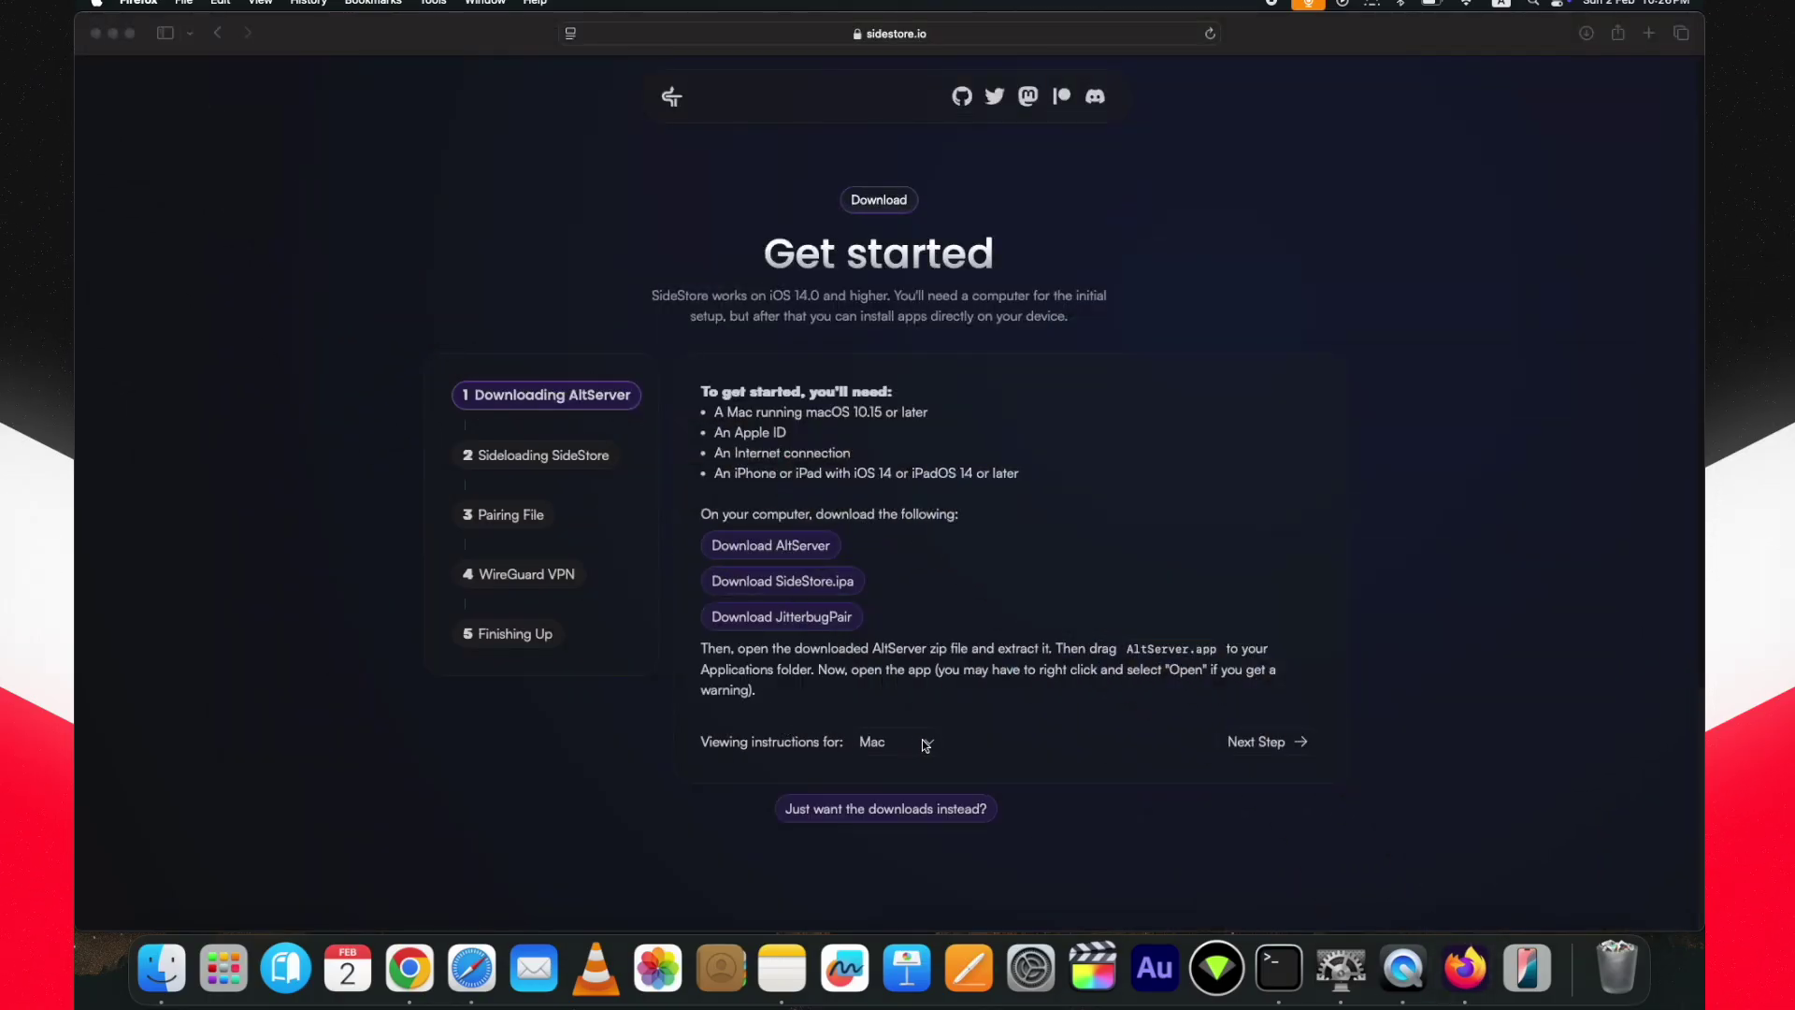
Switch the Get started instructions to Windows and back to Mac, then minimize Safari.
click(927, 745)
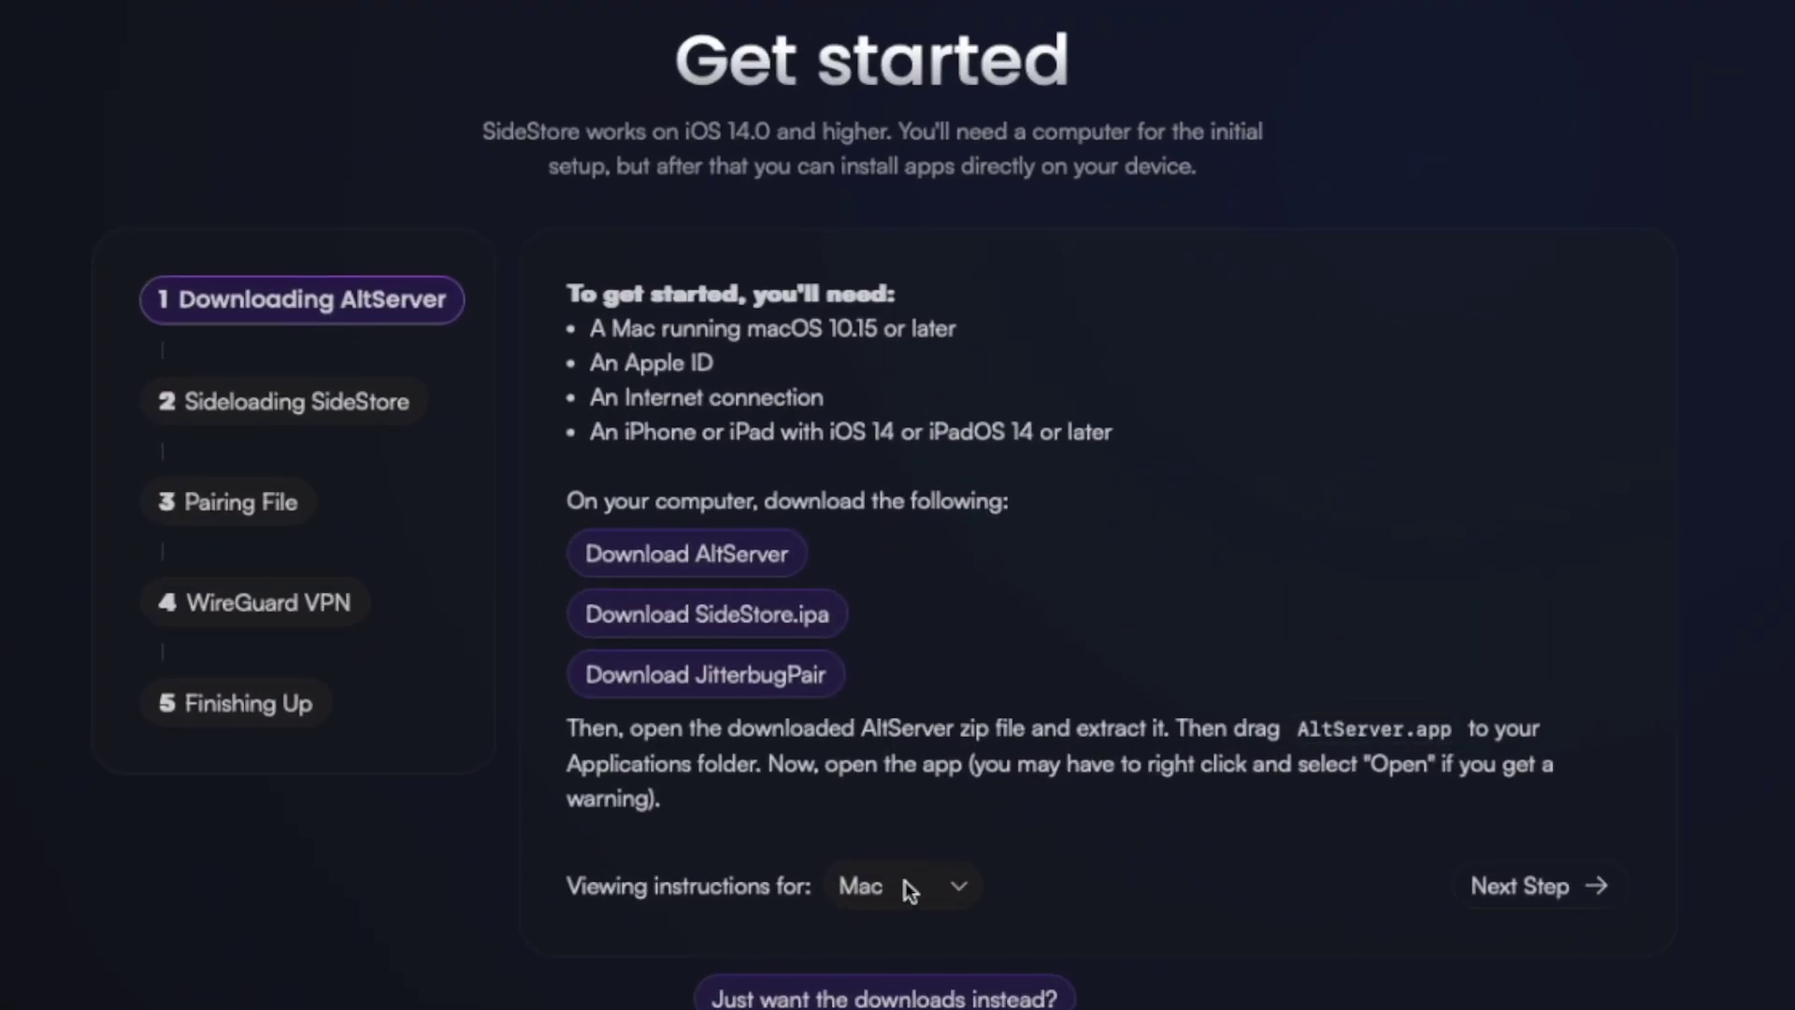
click(905, 888)
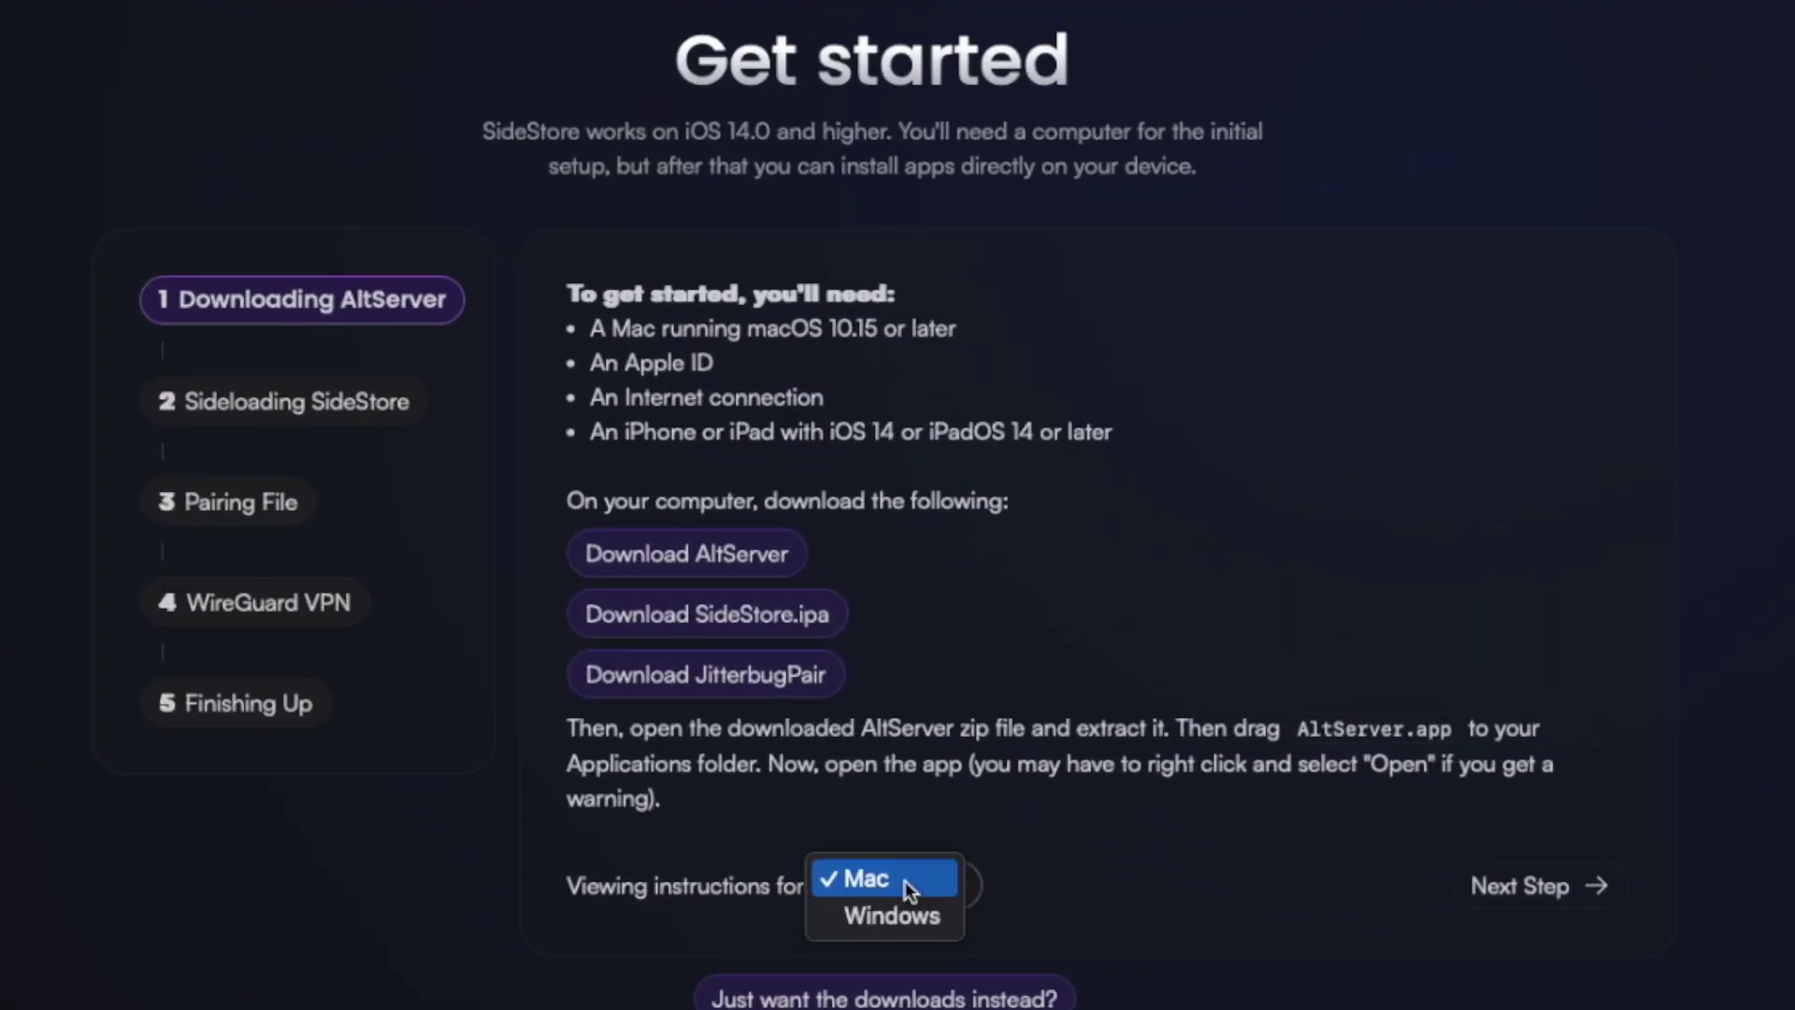
click(875, 918)
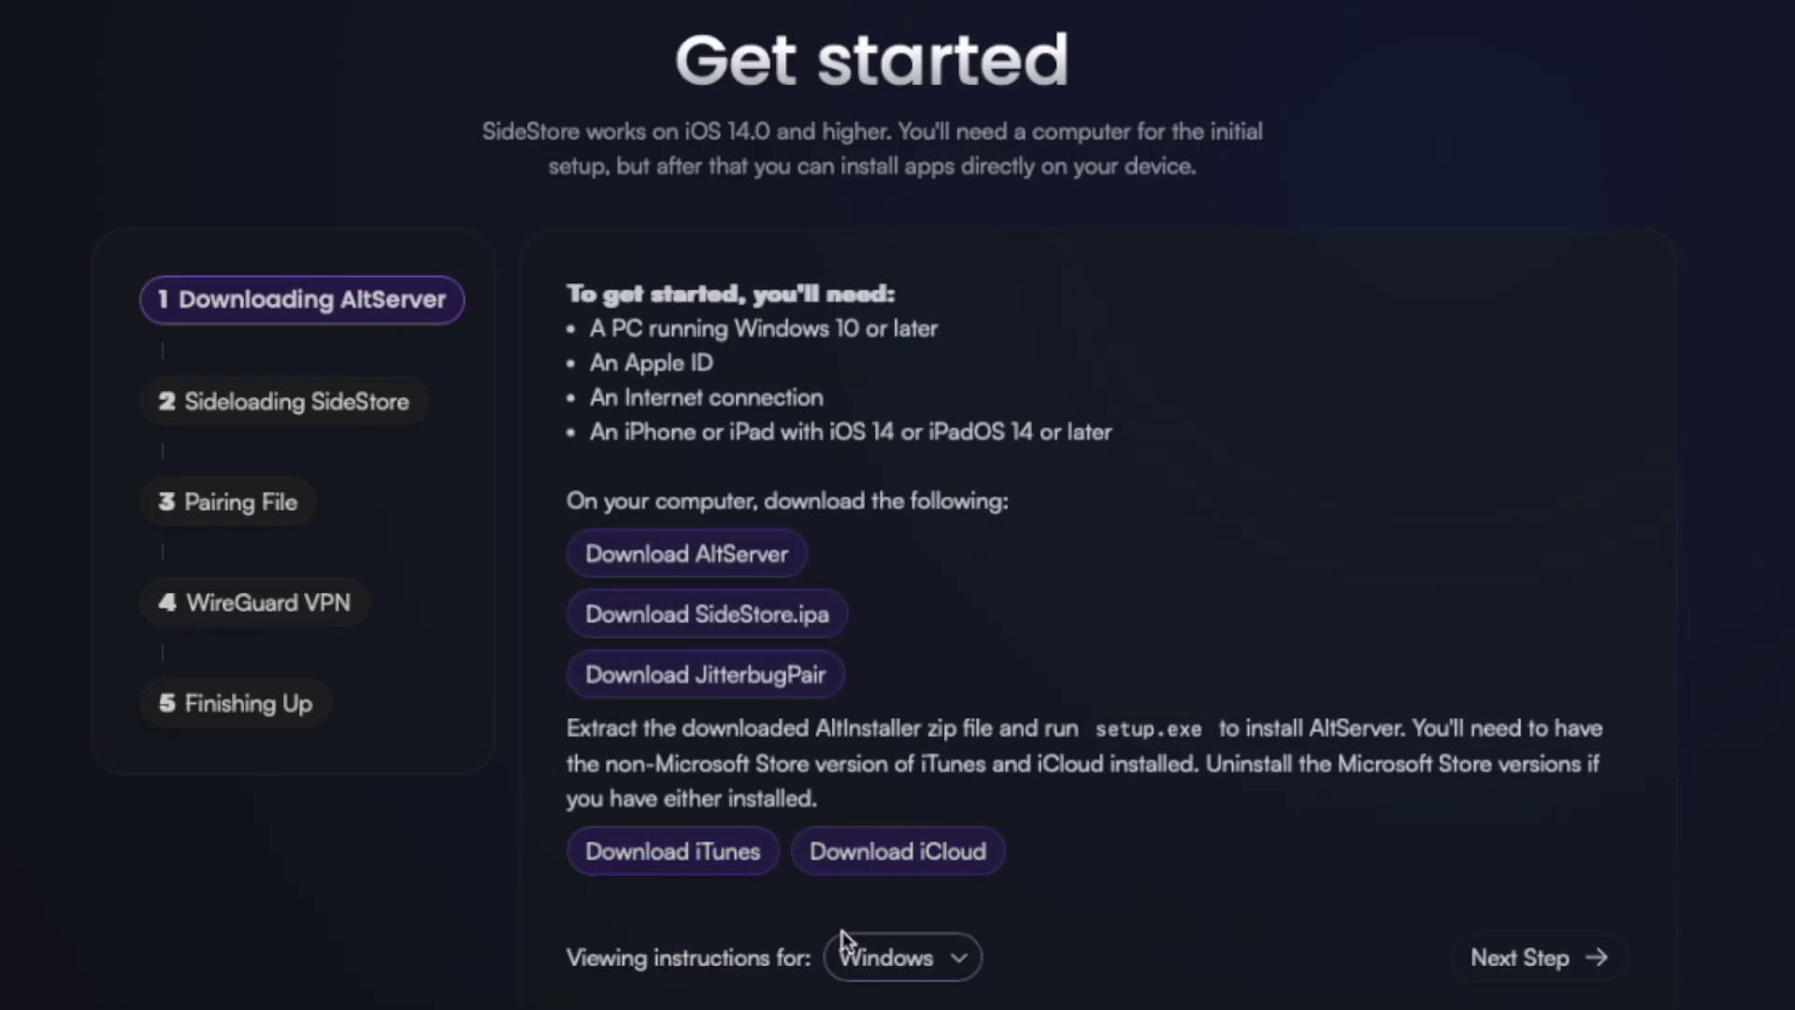
click(858, 956)
click(865, 914)
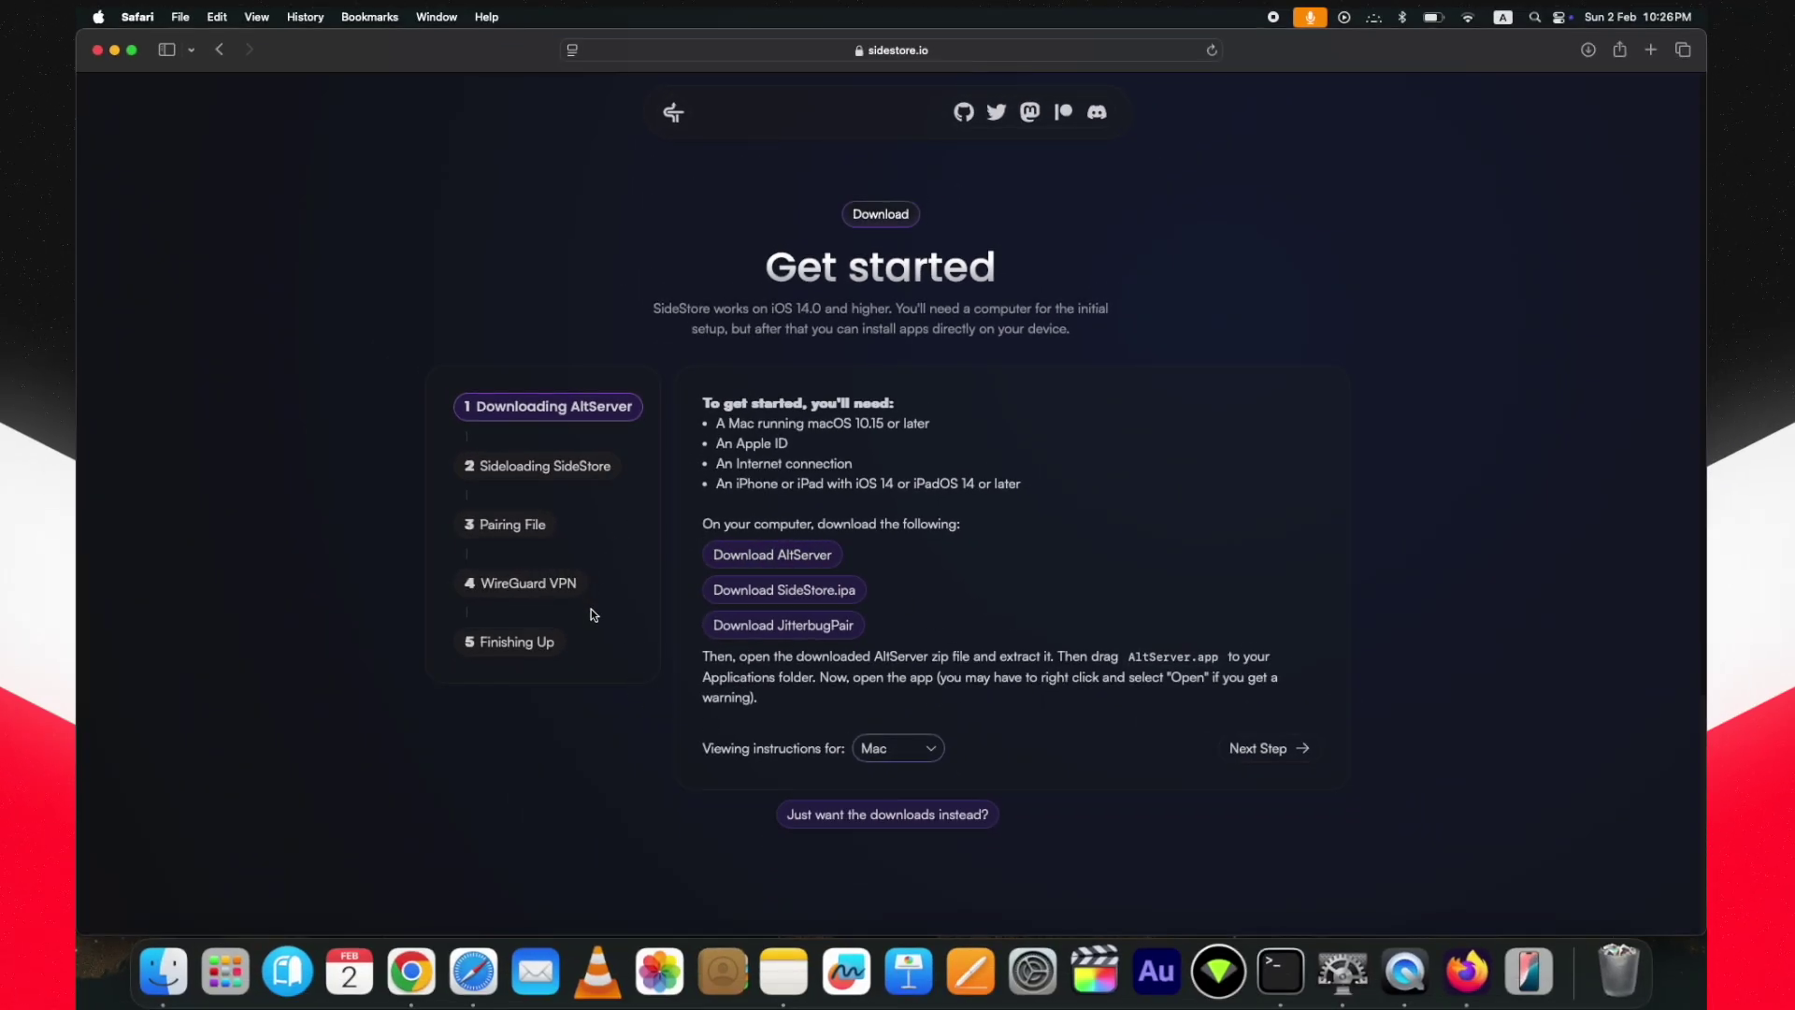
click(112, 51)
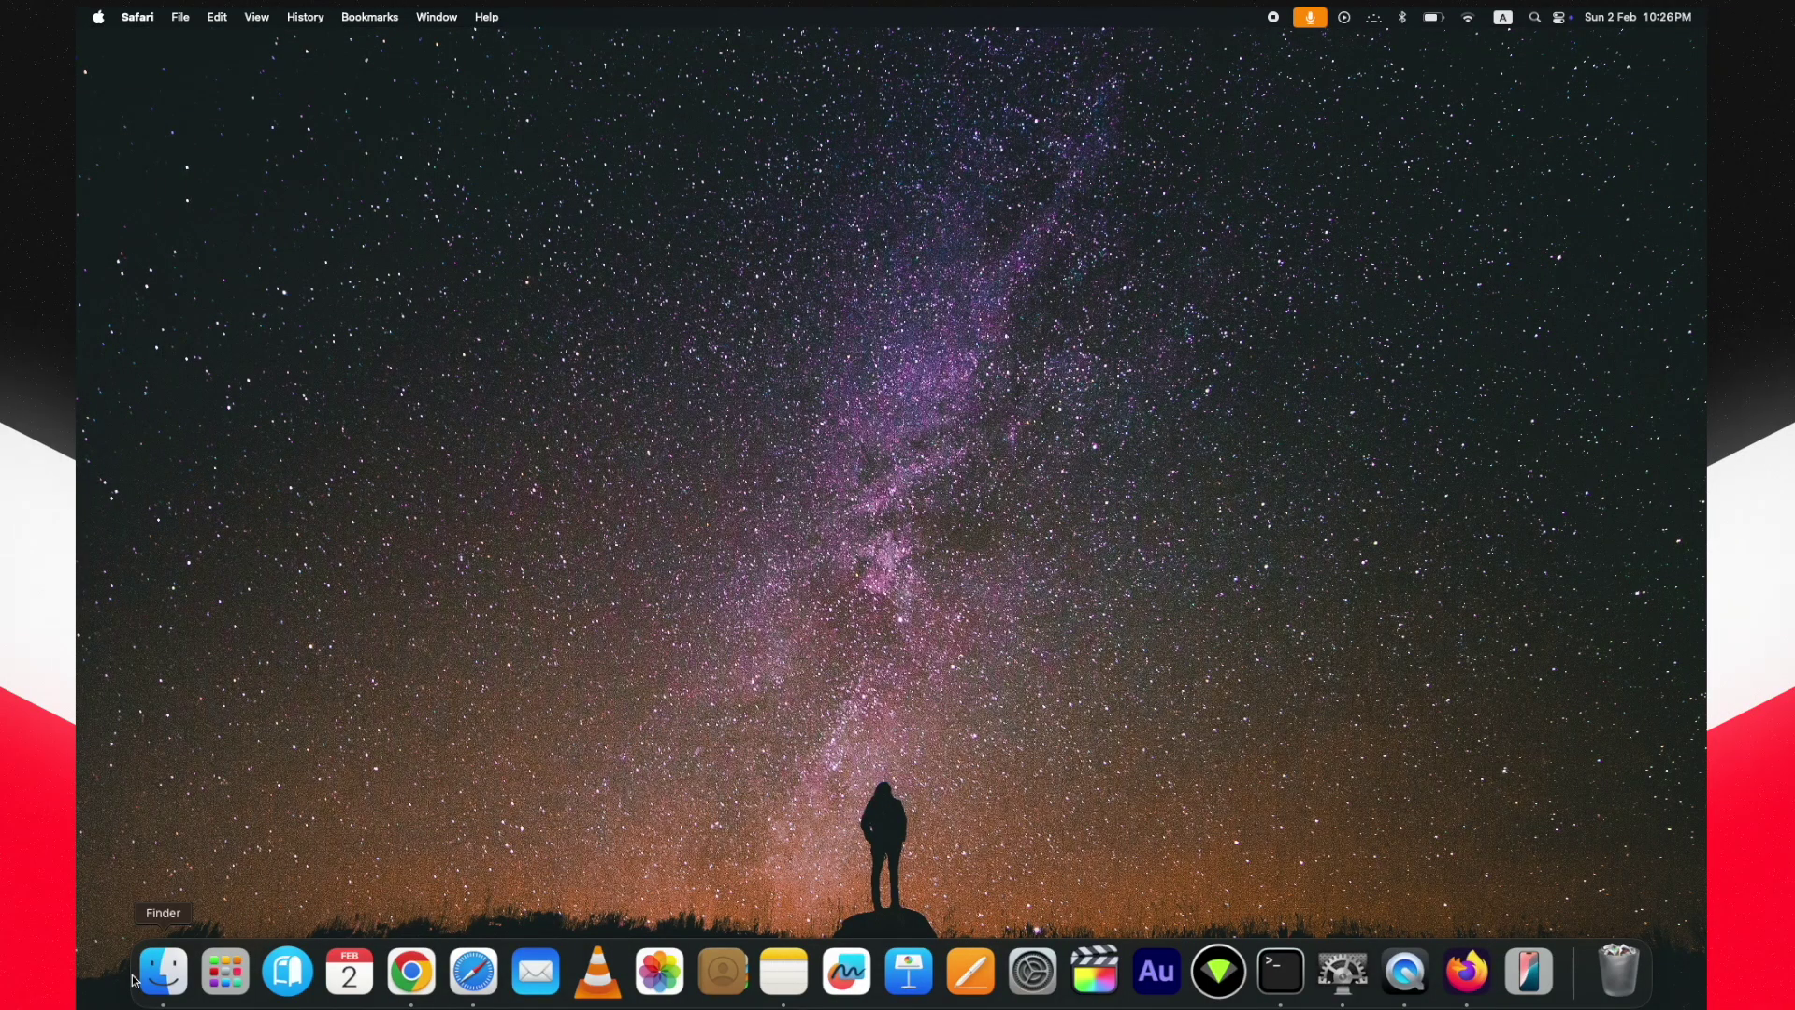
Launch AltServer-2 from the Sidestore iOS 18 folder, approve the open warning, and show its menu.
click(134, 980)
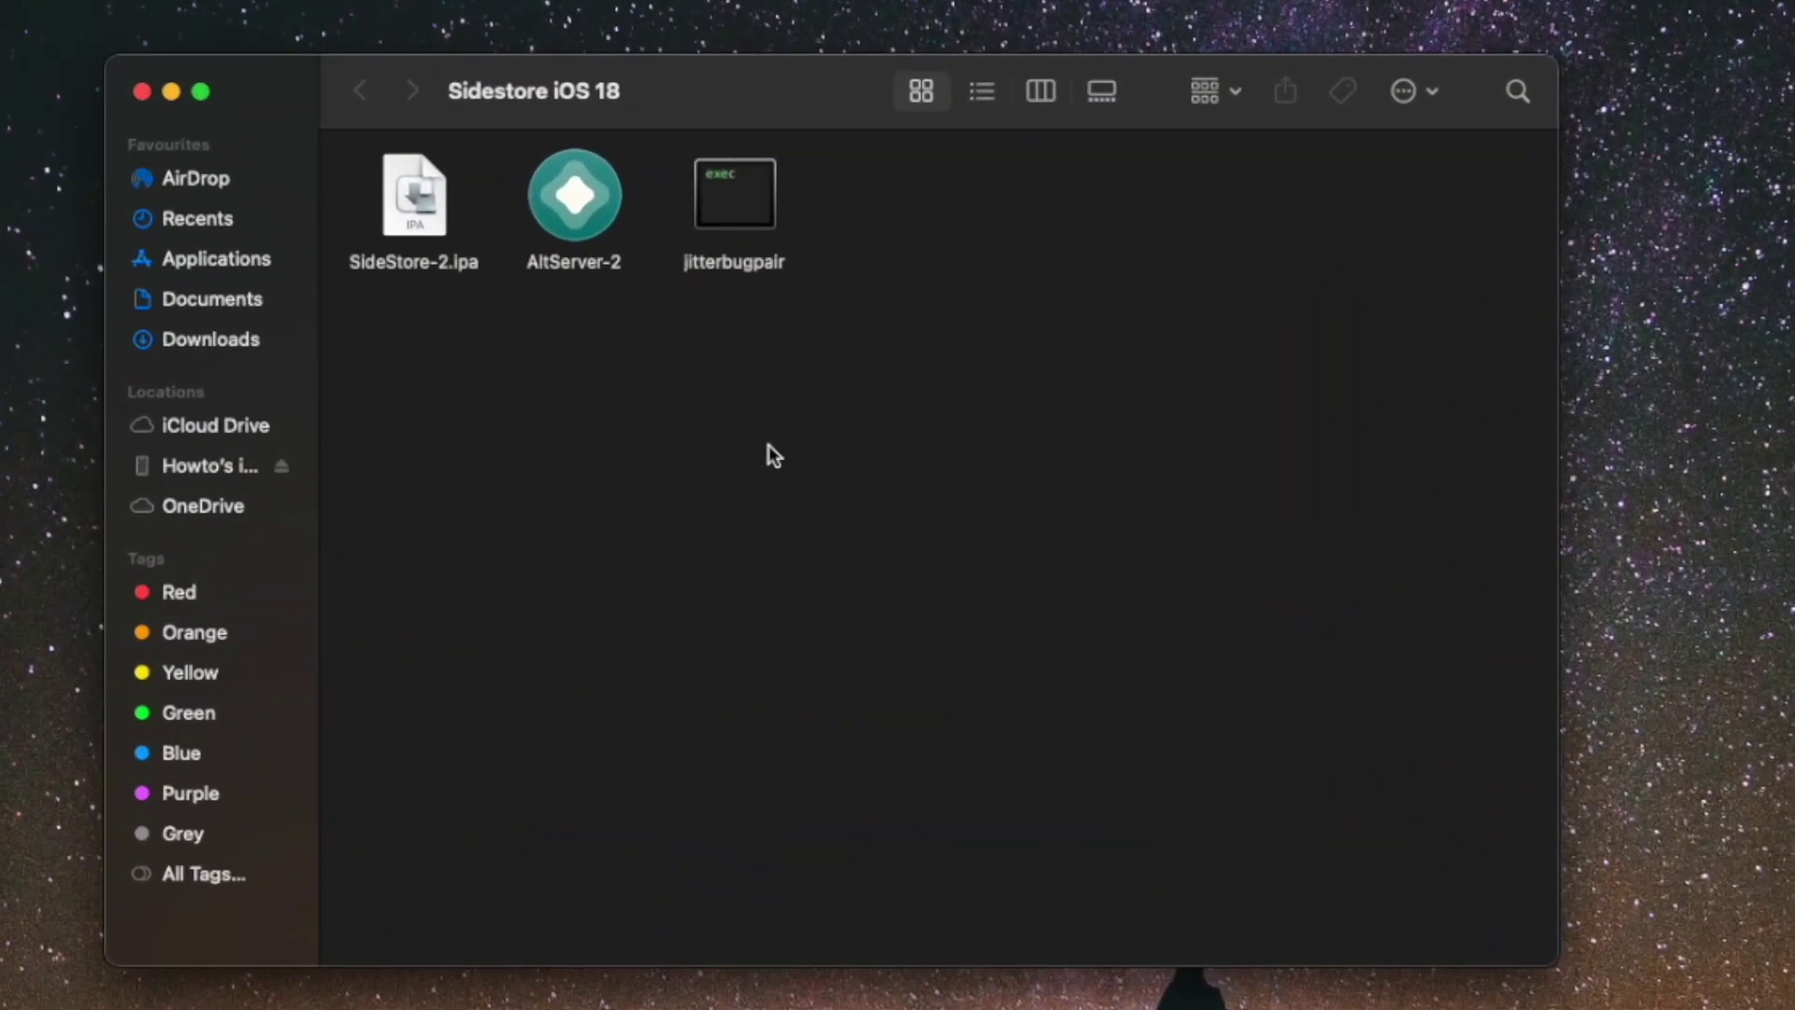
click(597, 200)
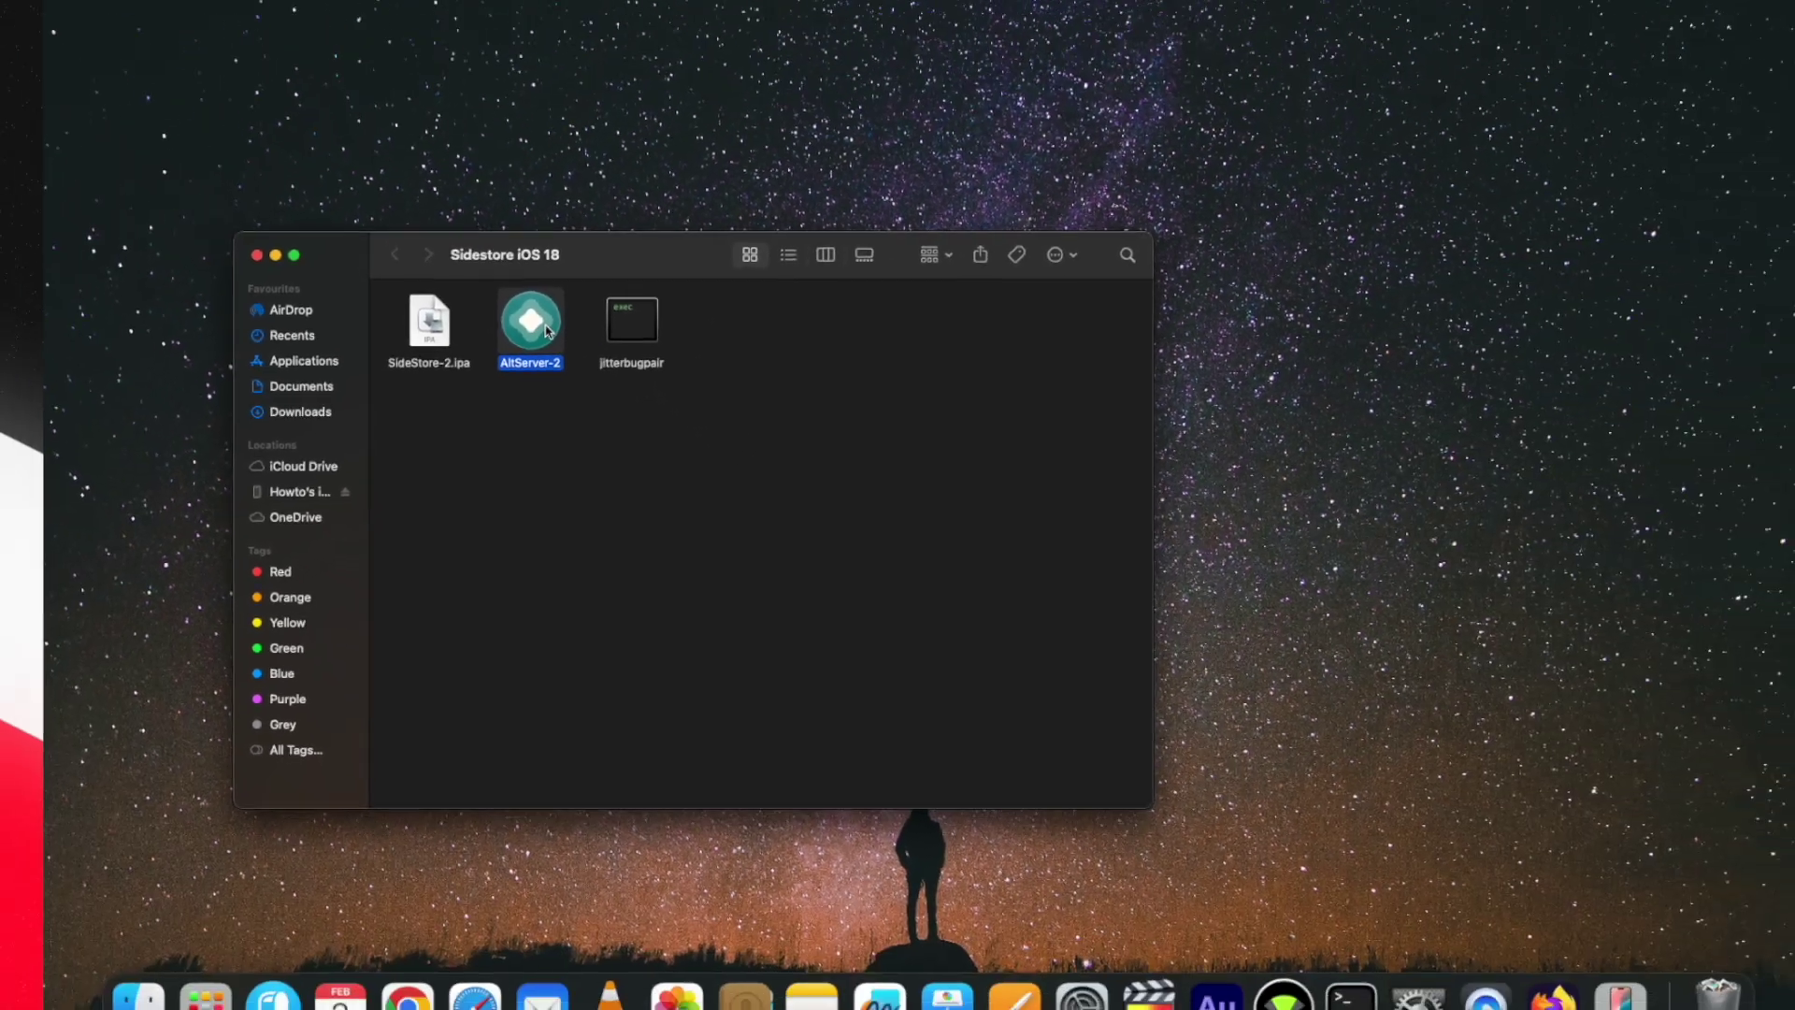
double_click(539, 348)
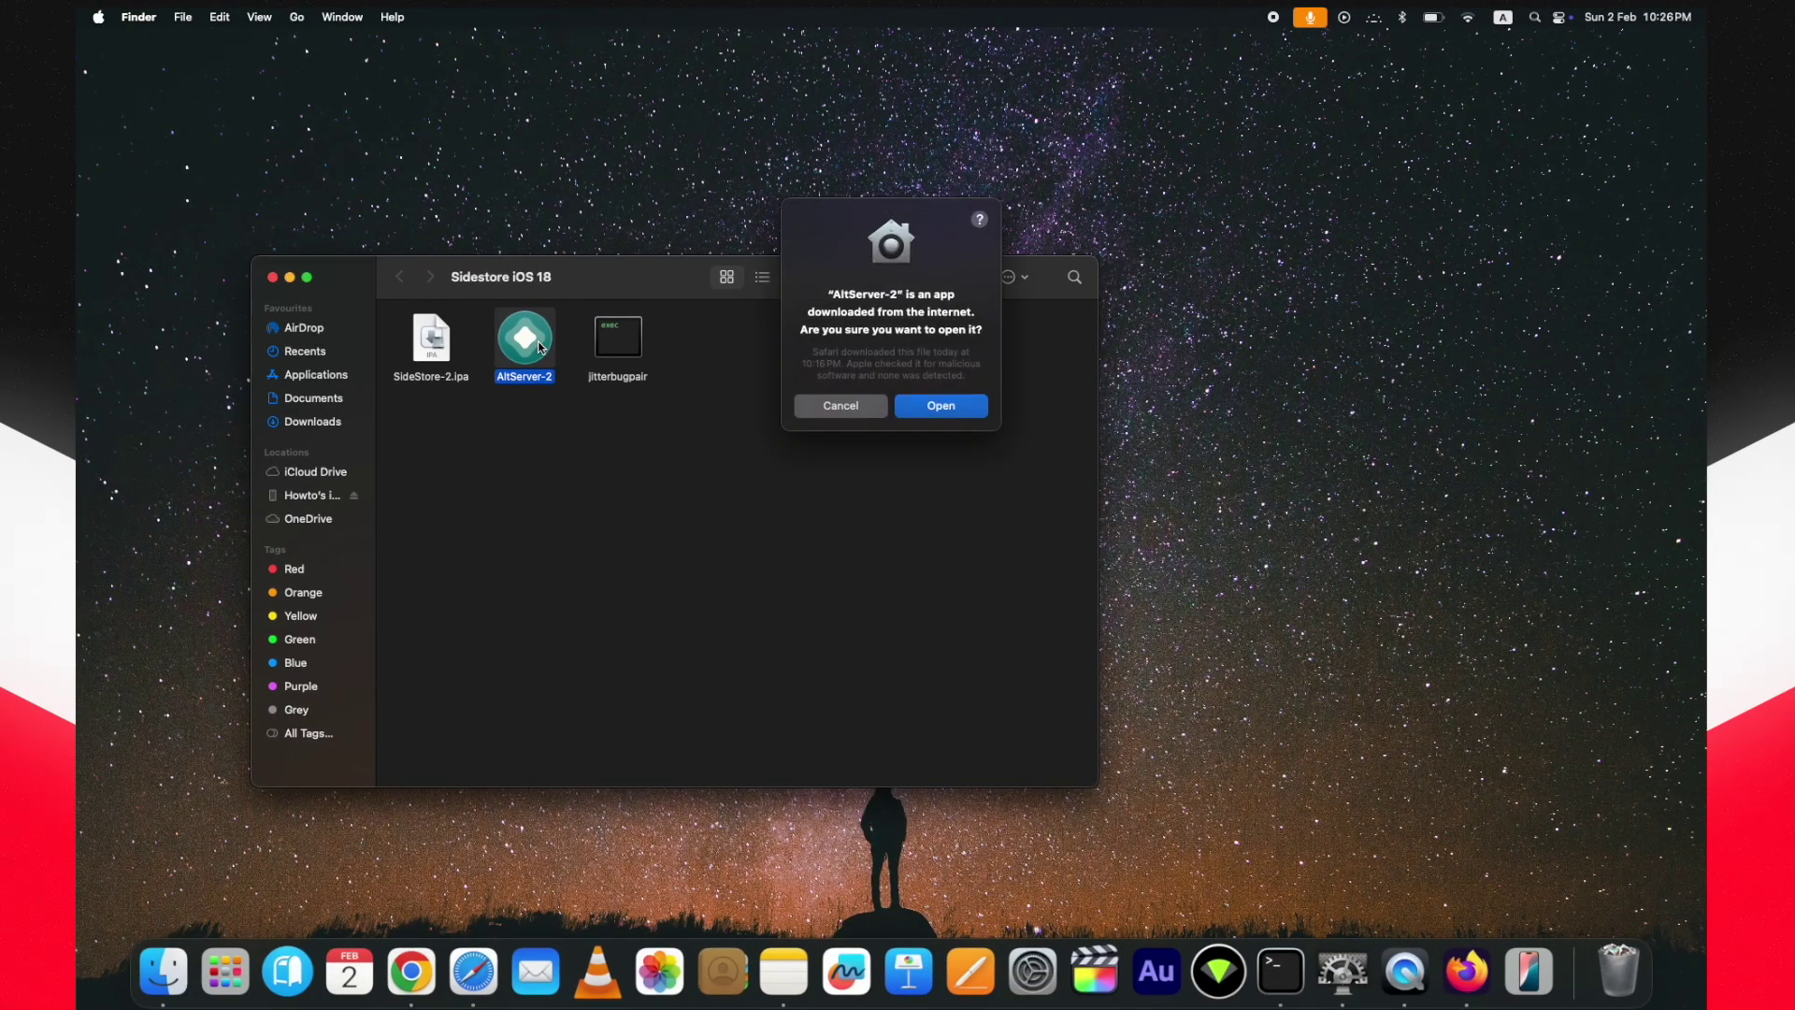
click(943, 414)
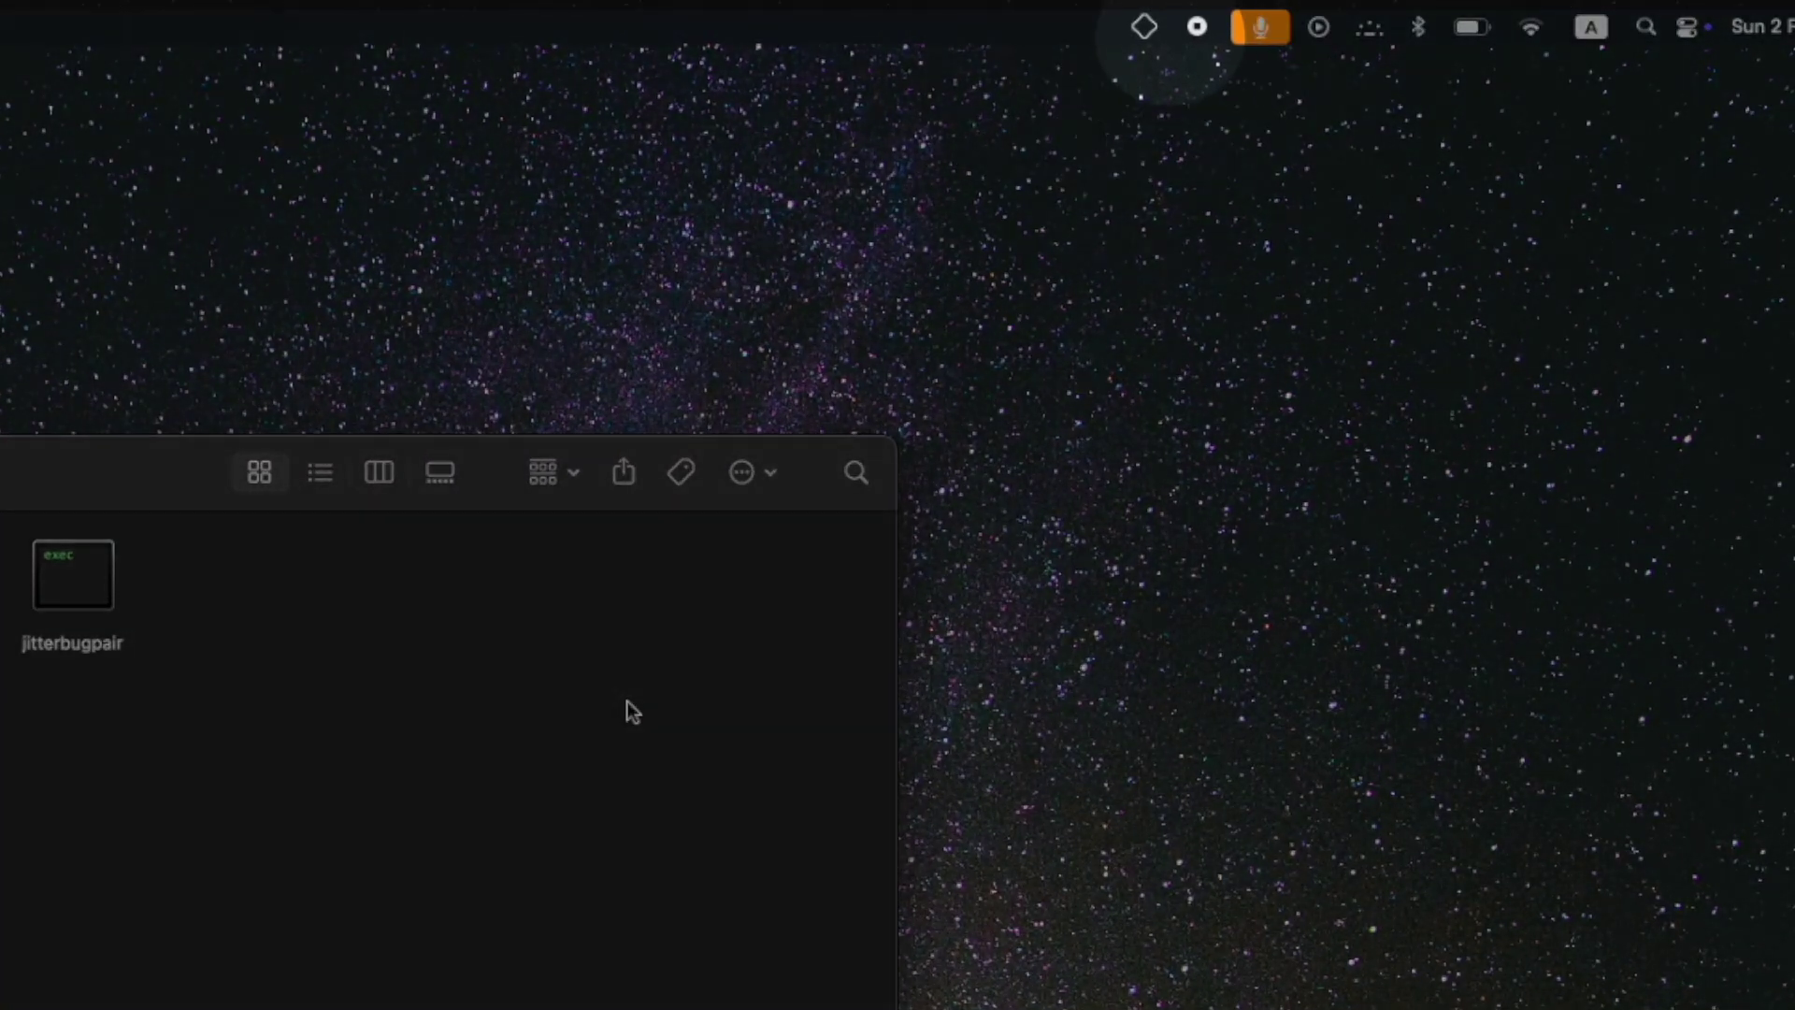
click(1143, 37)
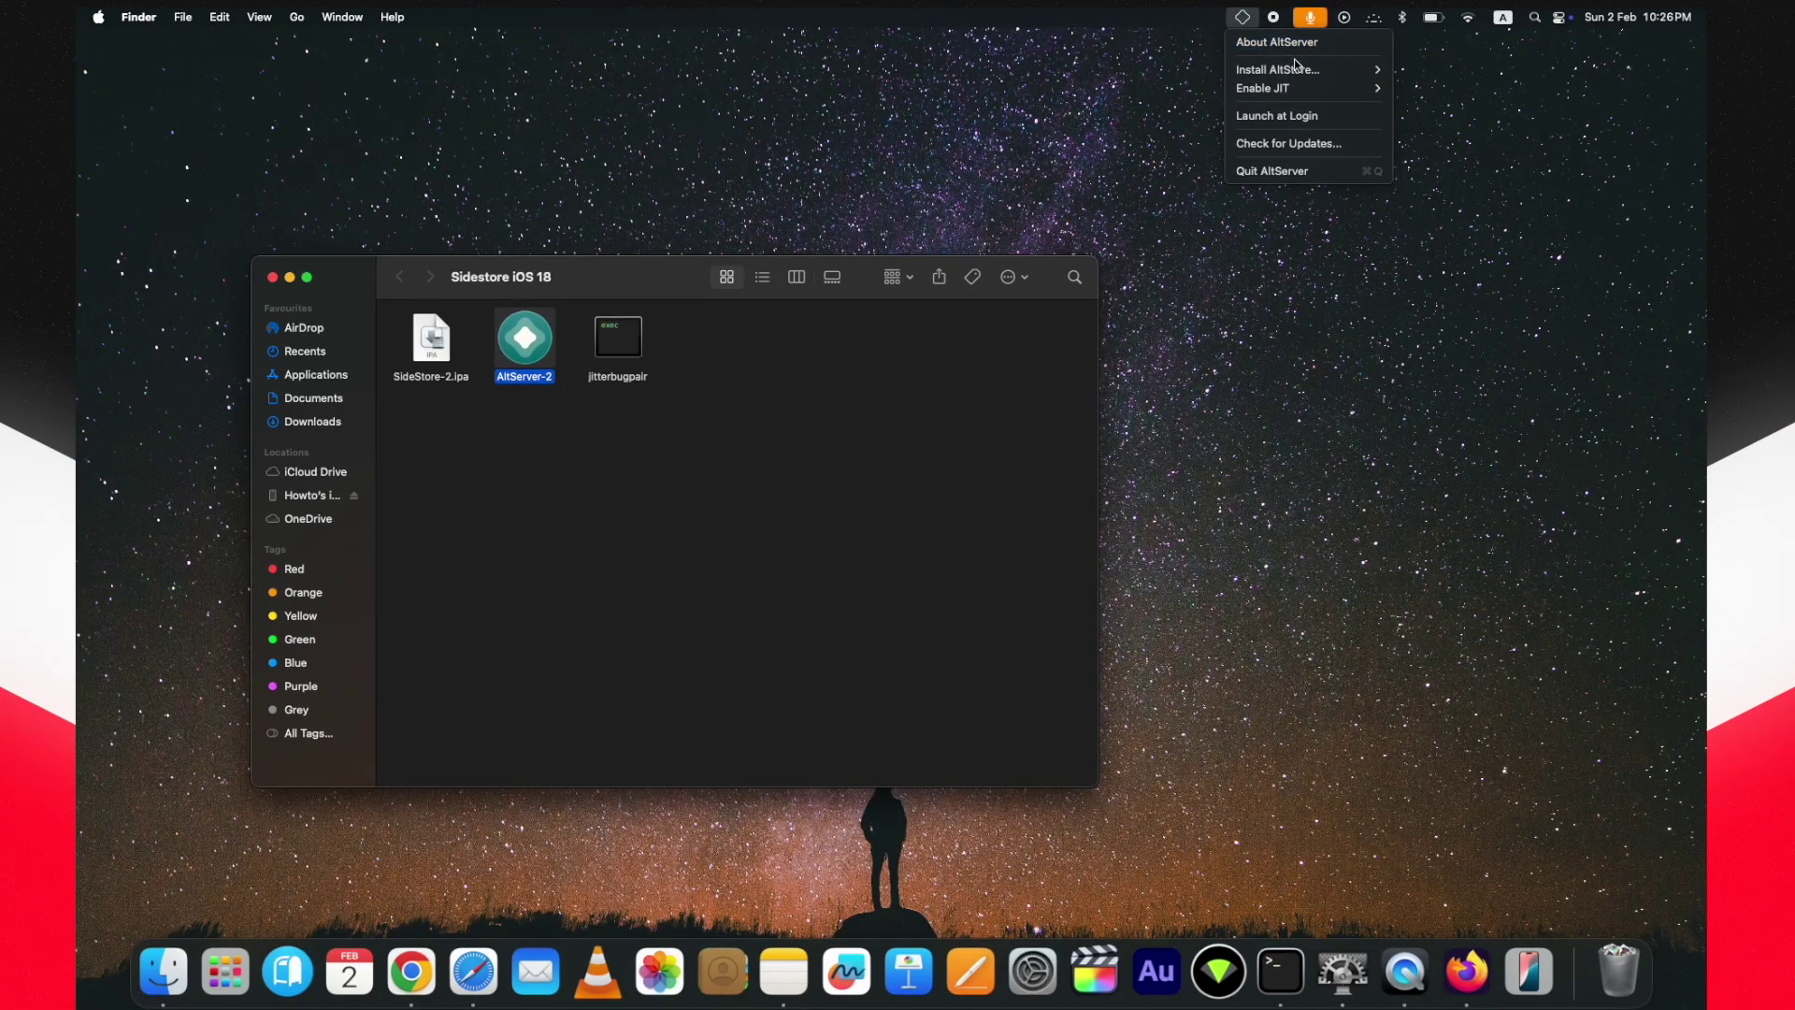
mouse_move(1328, 76)
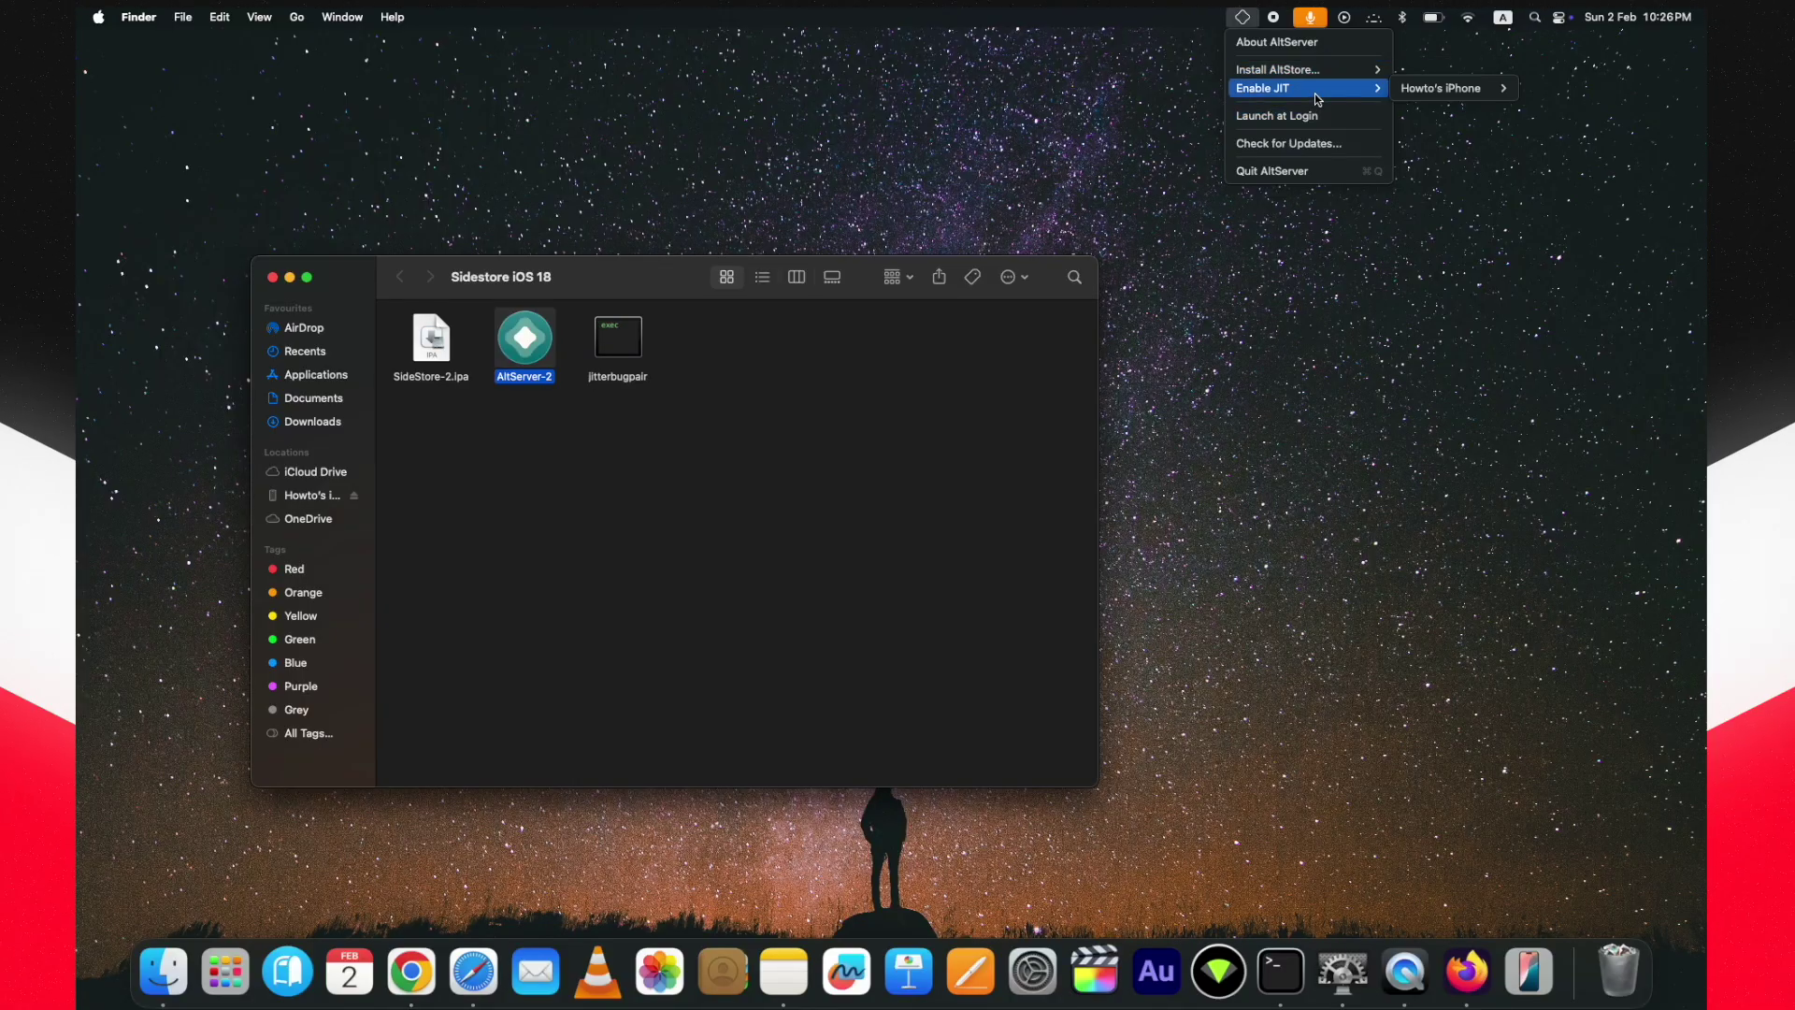
Install AltStore onto the connected iPhone, signing in with the Apple ID and its password.
mouse_move(1488, 101)
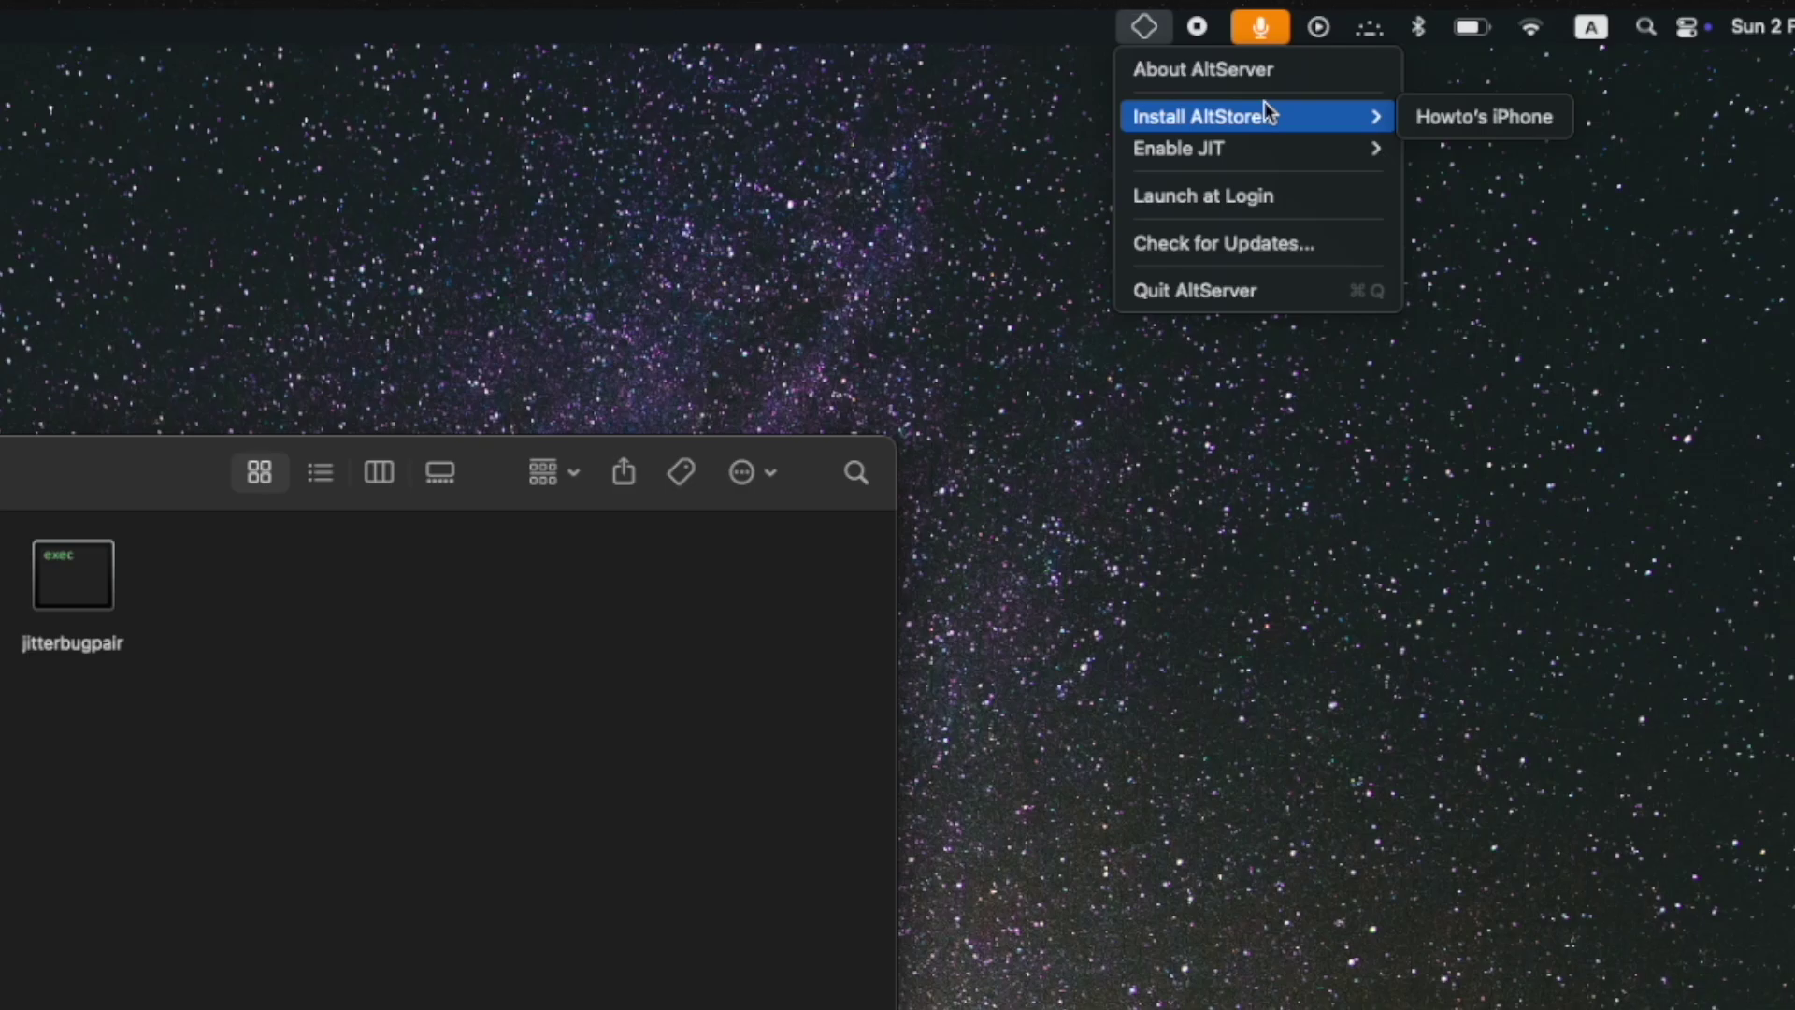
click(1427, 116)
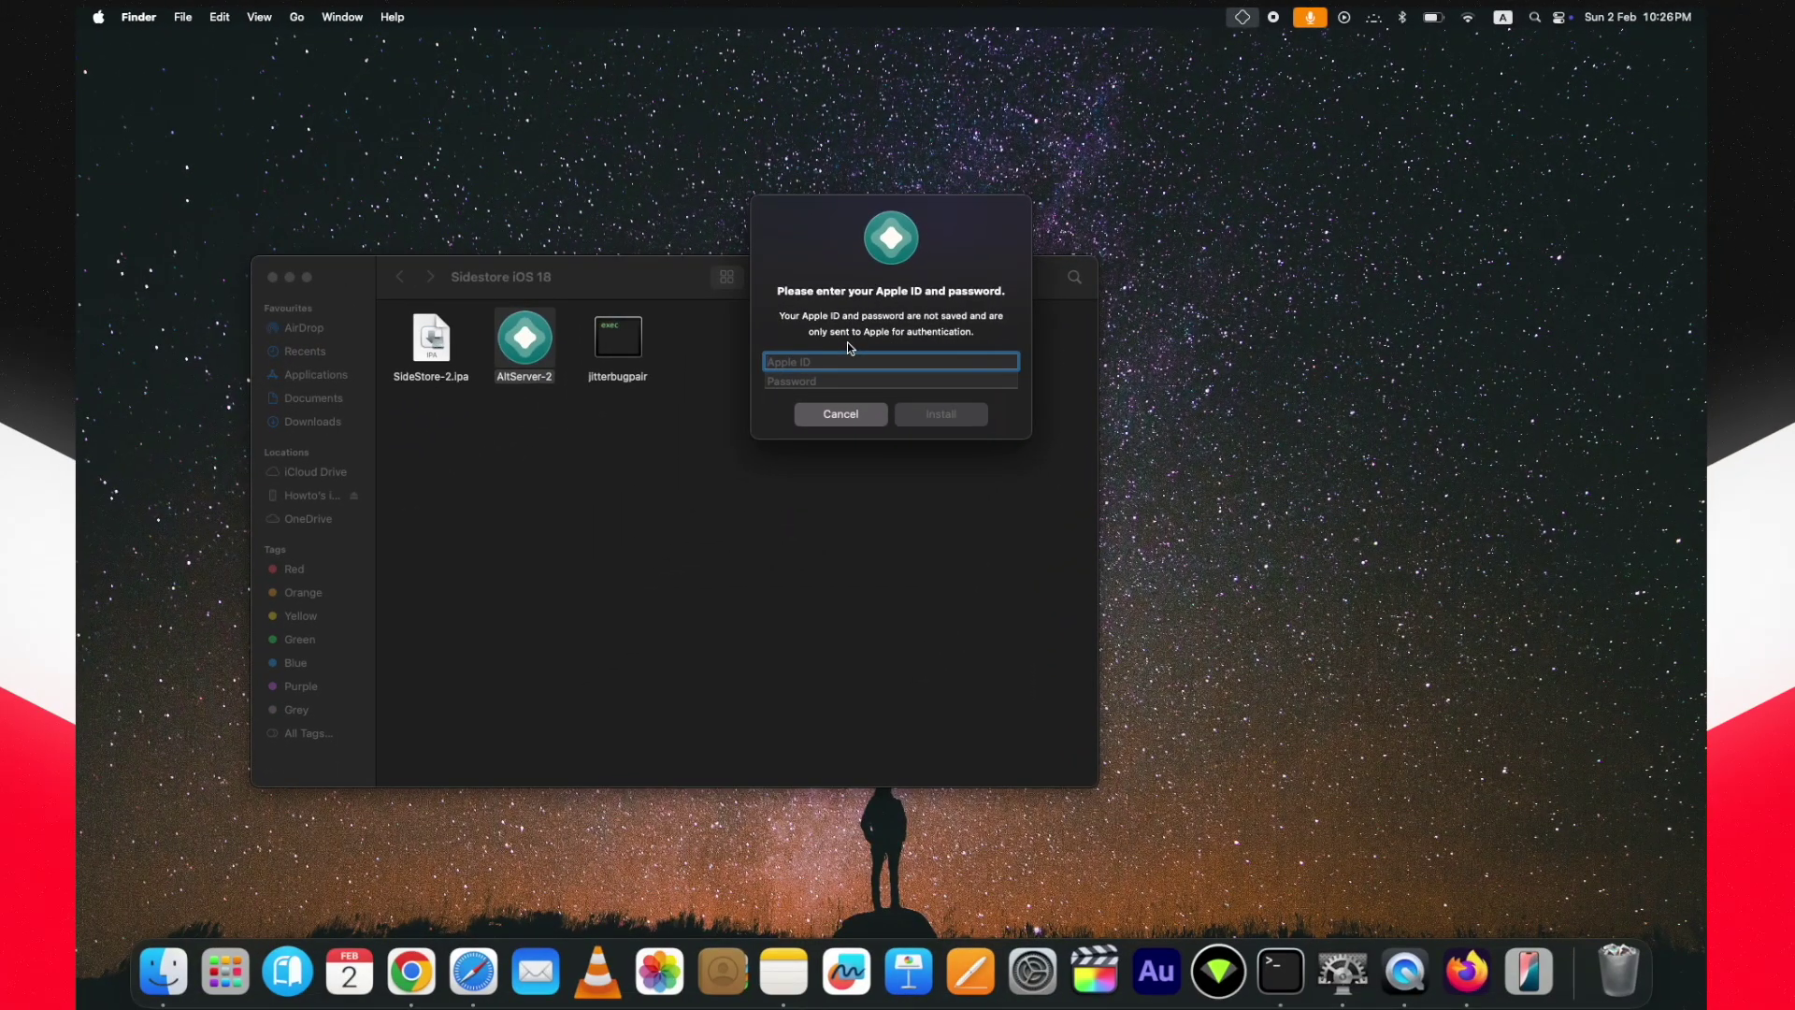
click(890, 381)
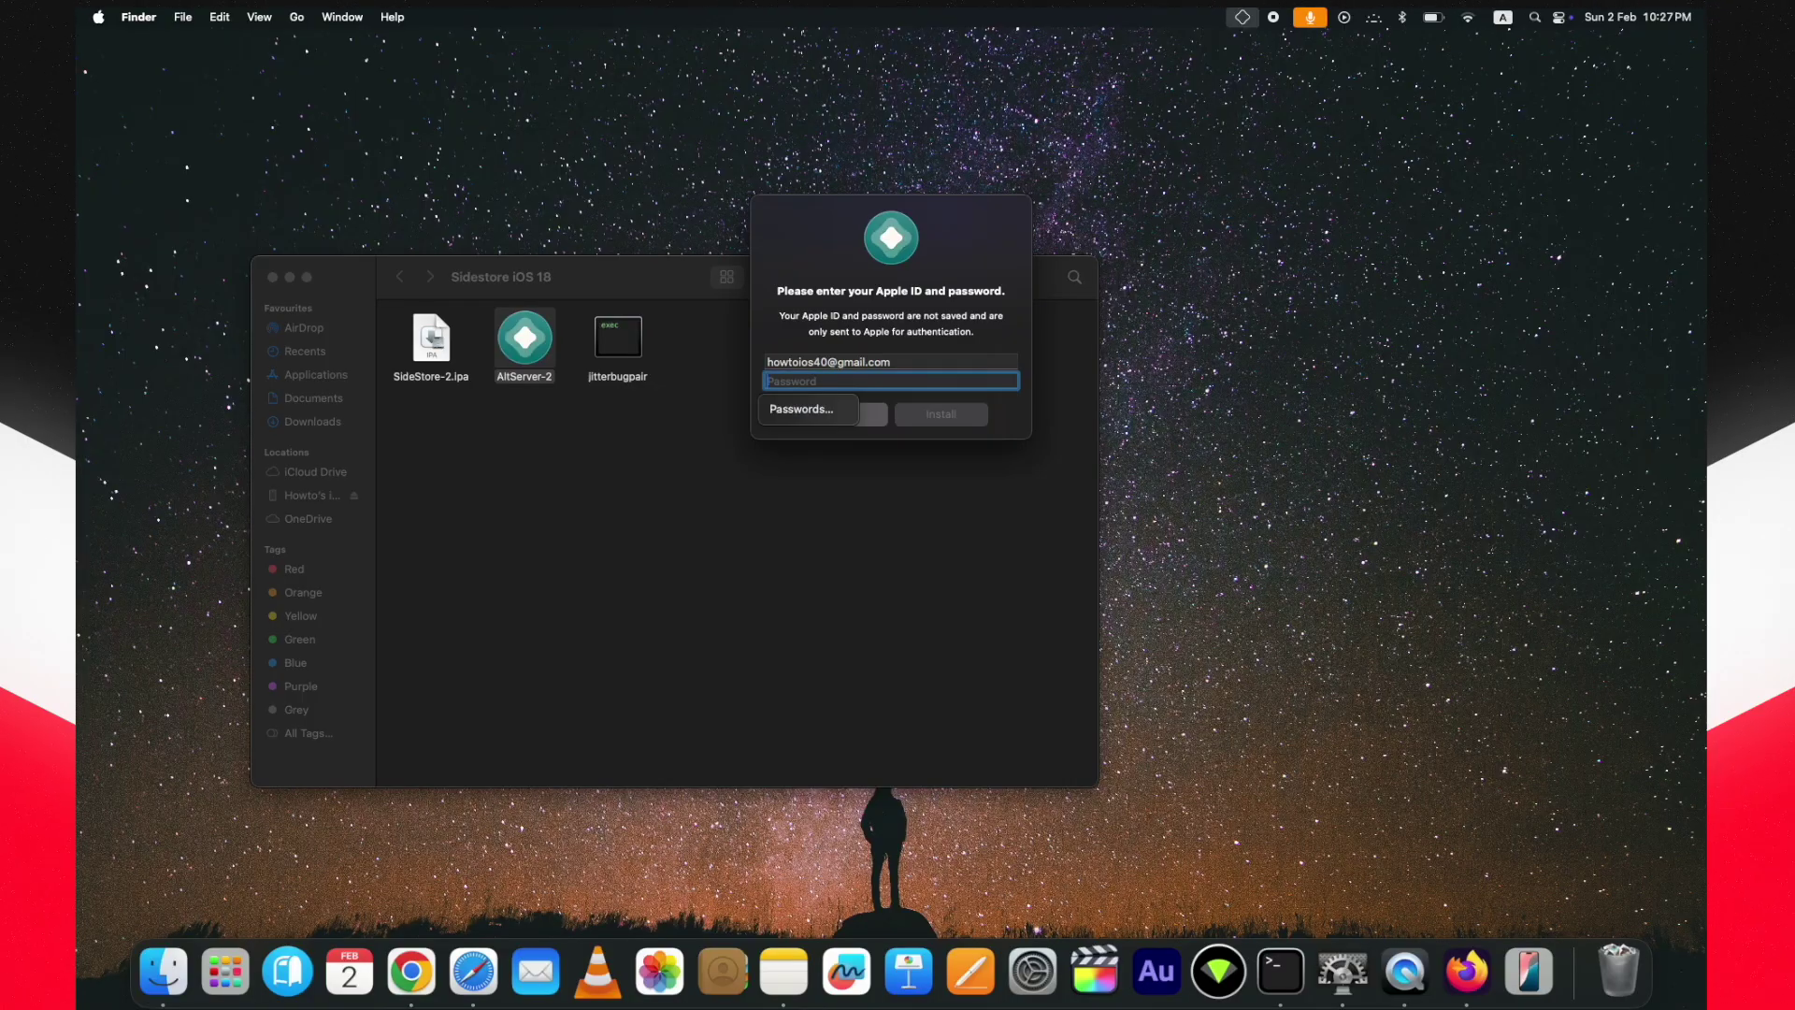
text(••)
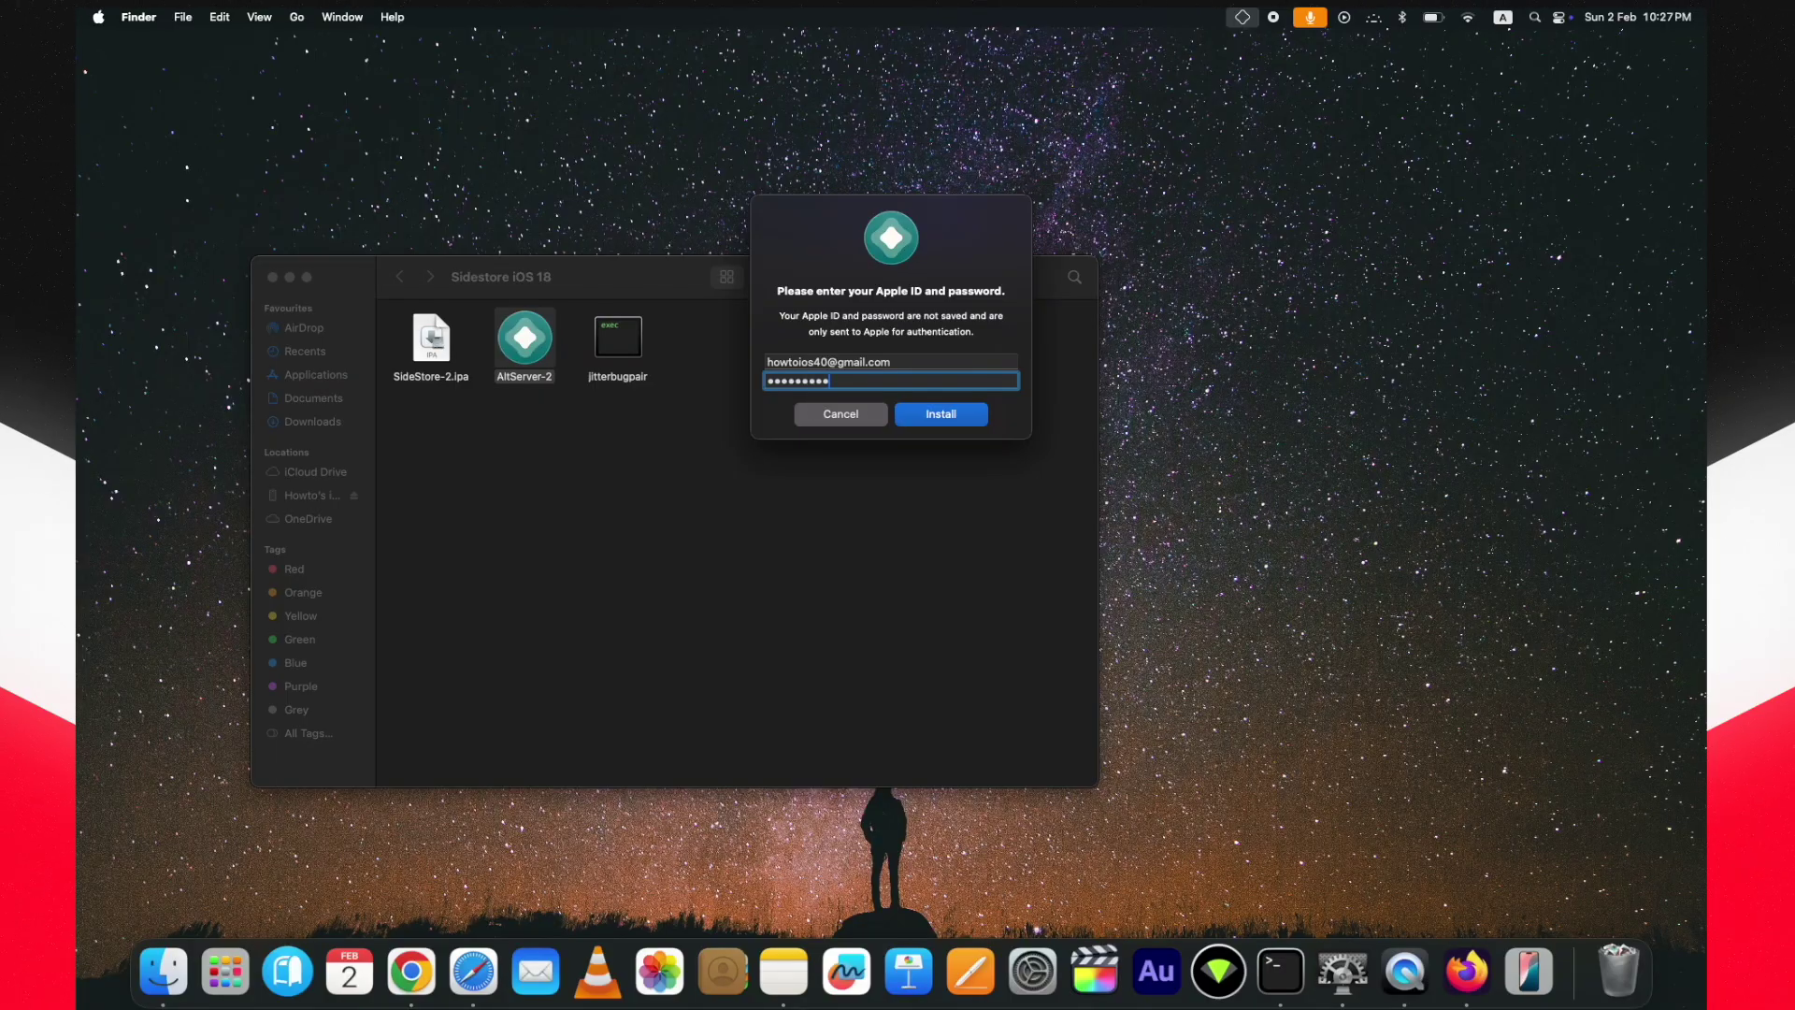
click(950, 413)
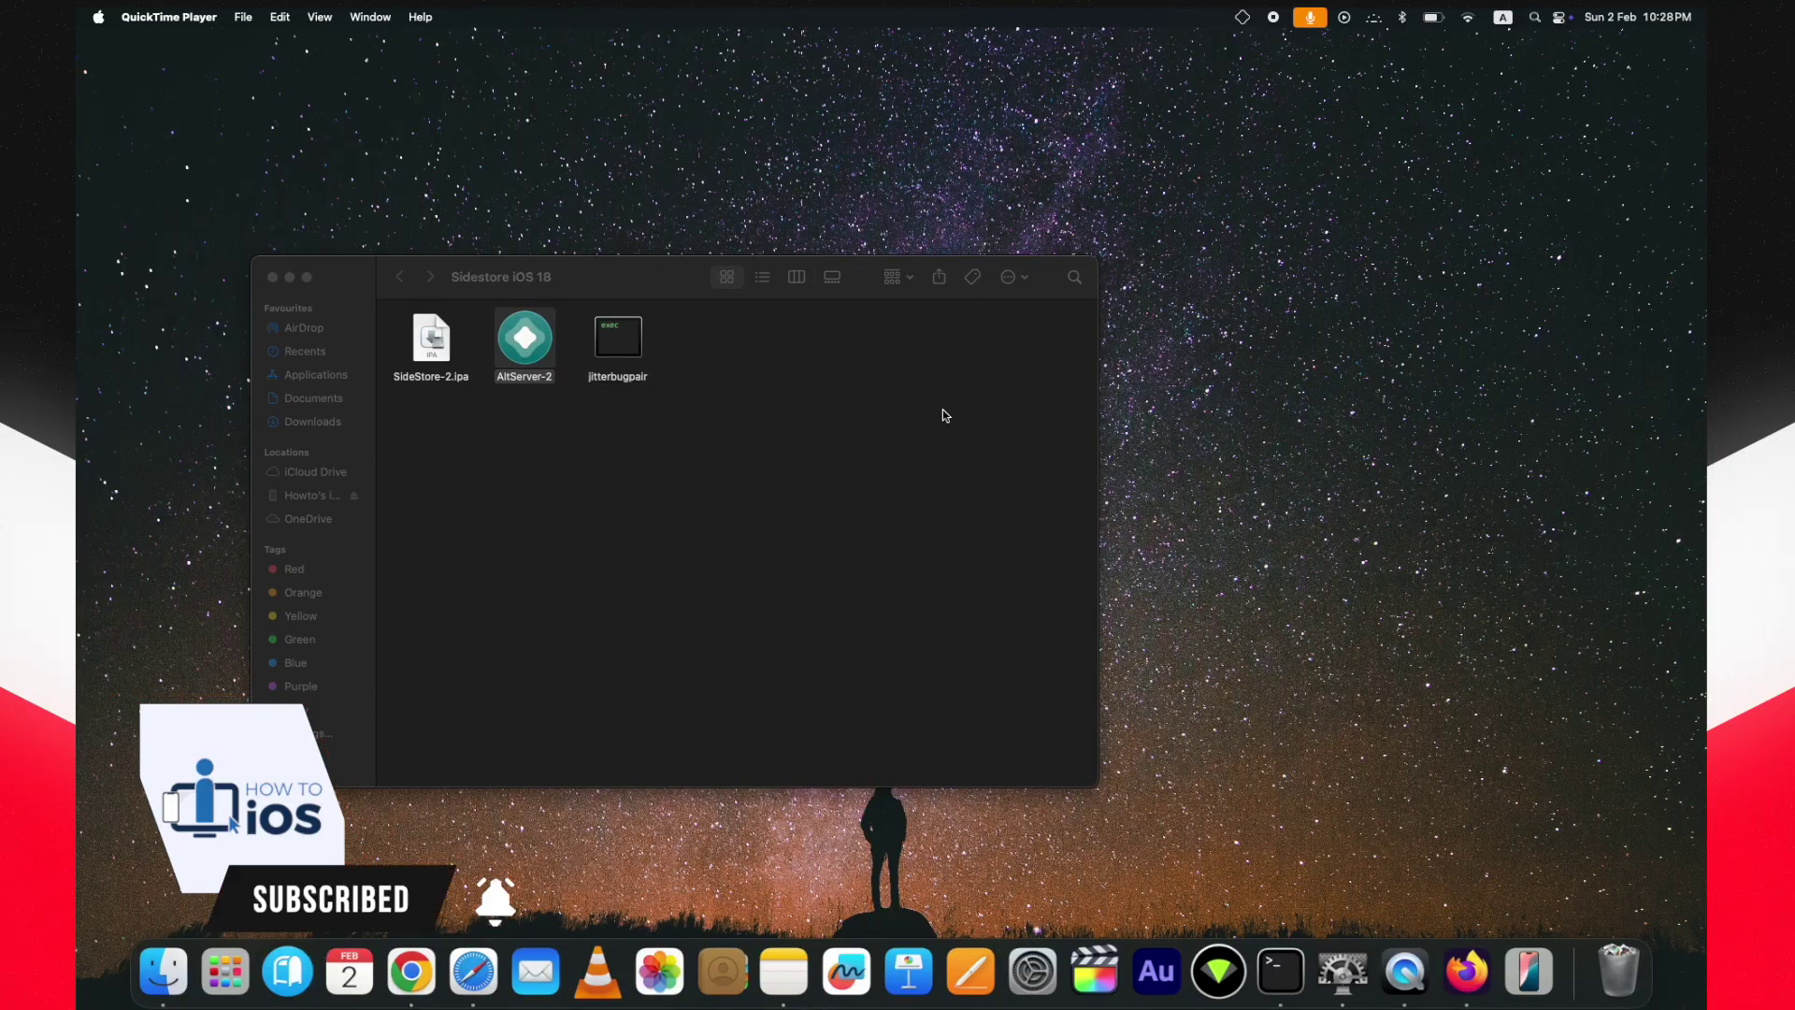
Mirror the iPhone in QuickTime Player to confirm AltStore is Active in My Apps with 7 days left.
click(1405, 972)
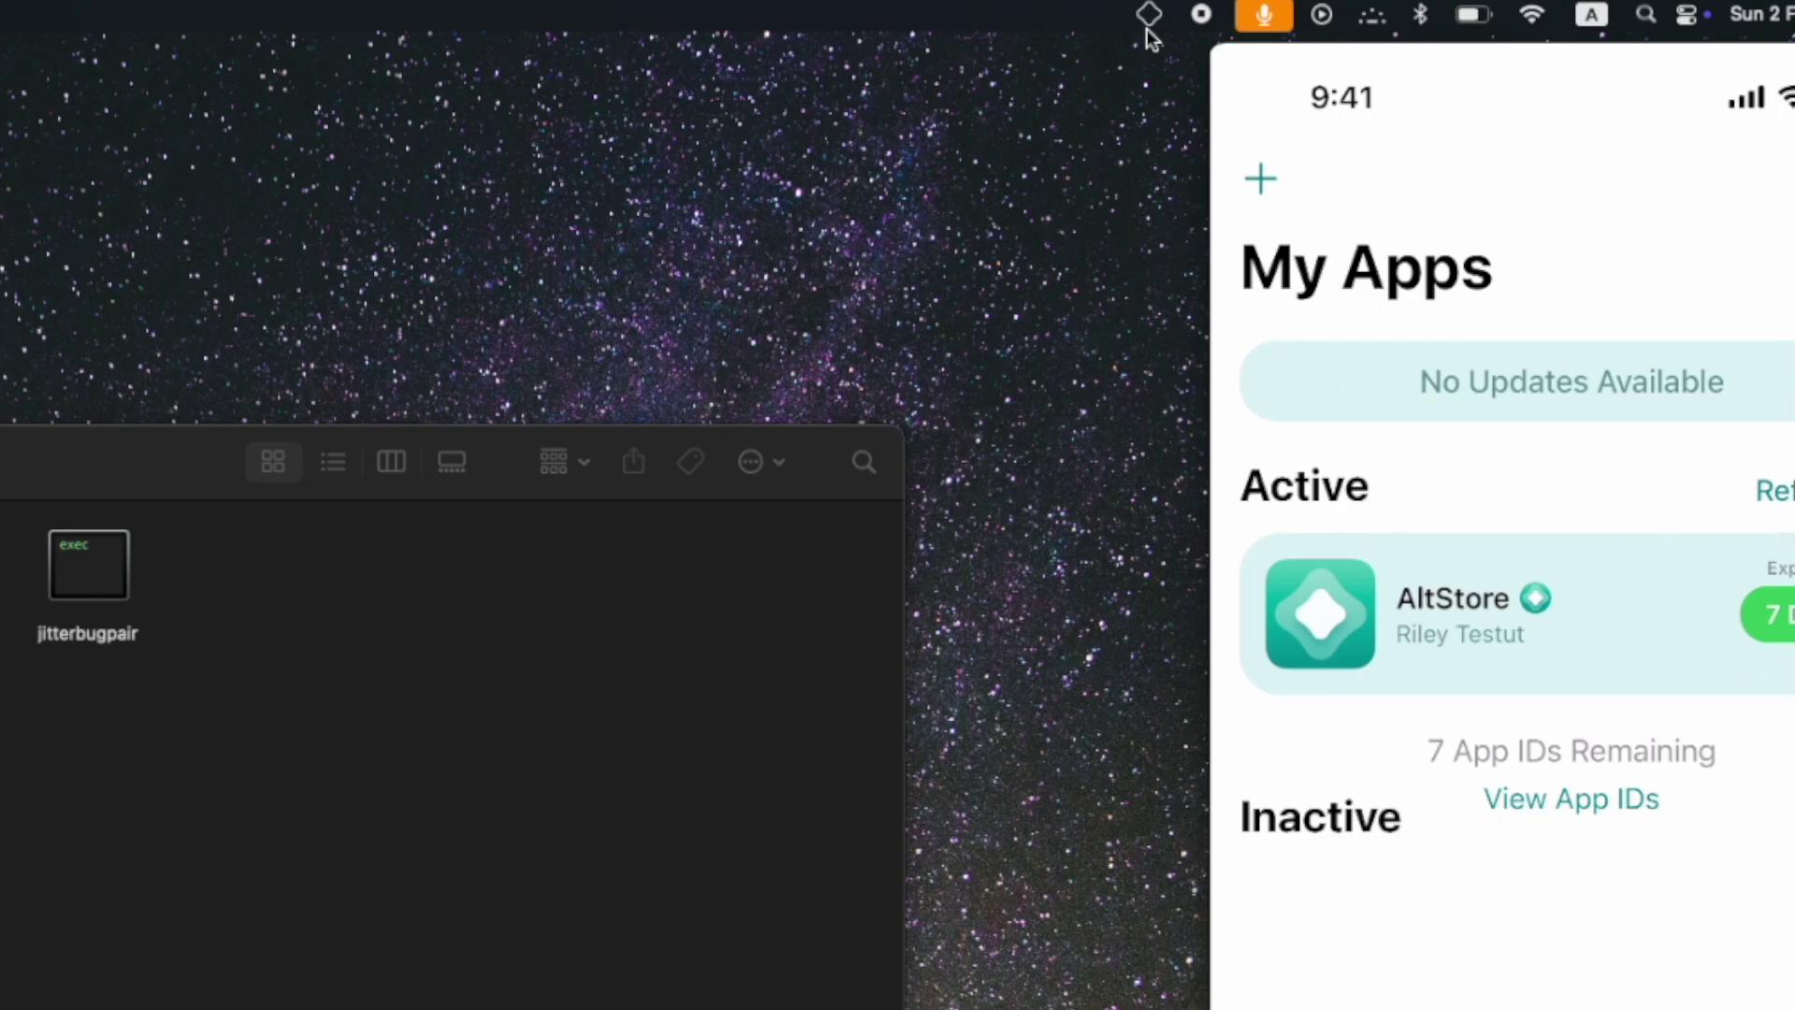
Sideload SideStore-2.ipa onto the iPhone via AltServer, entering the Apple ID and password.
click(1149, 15)
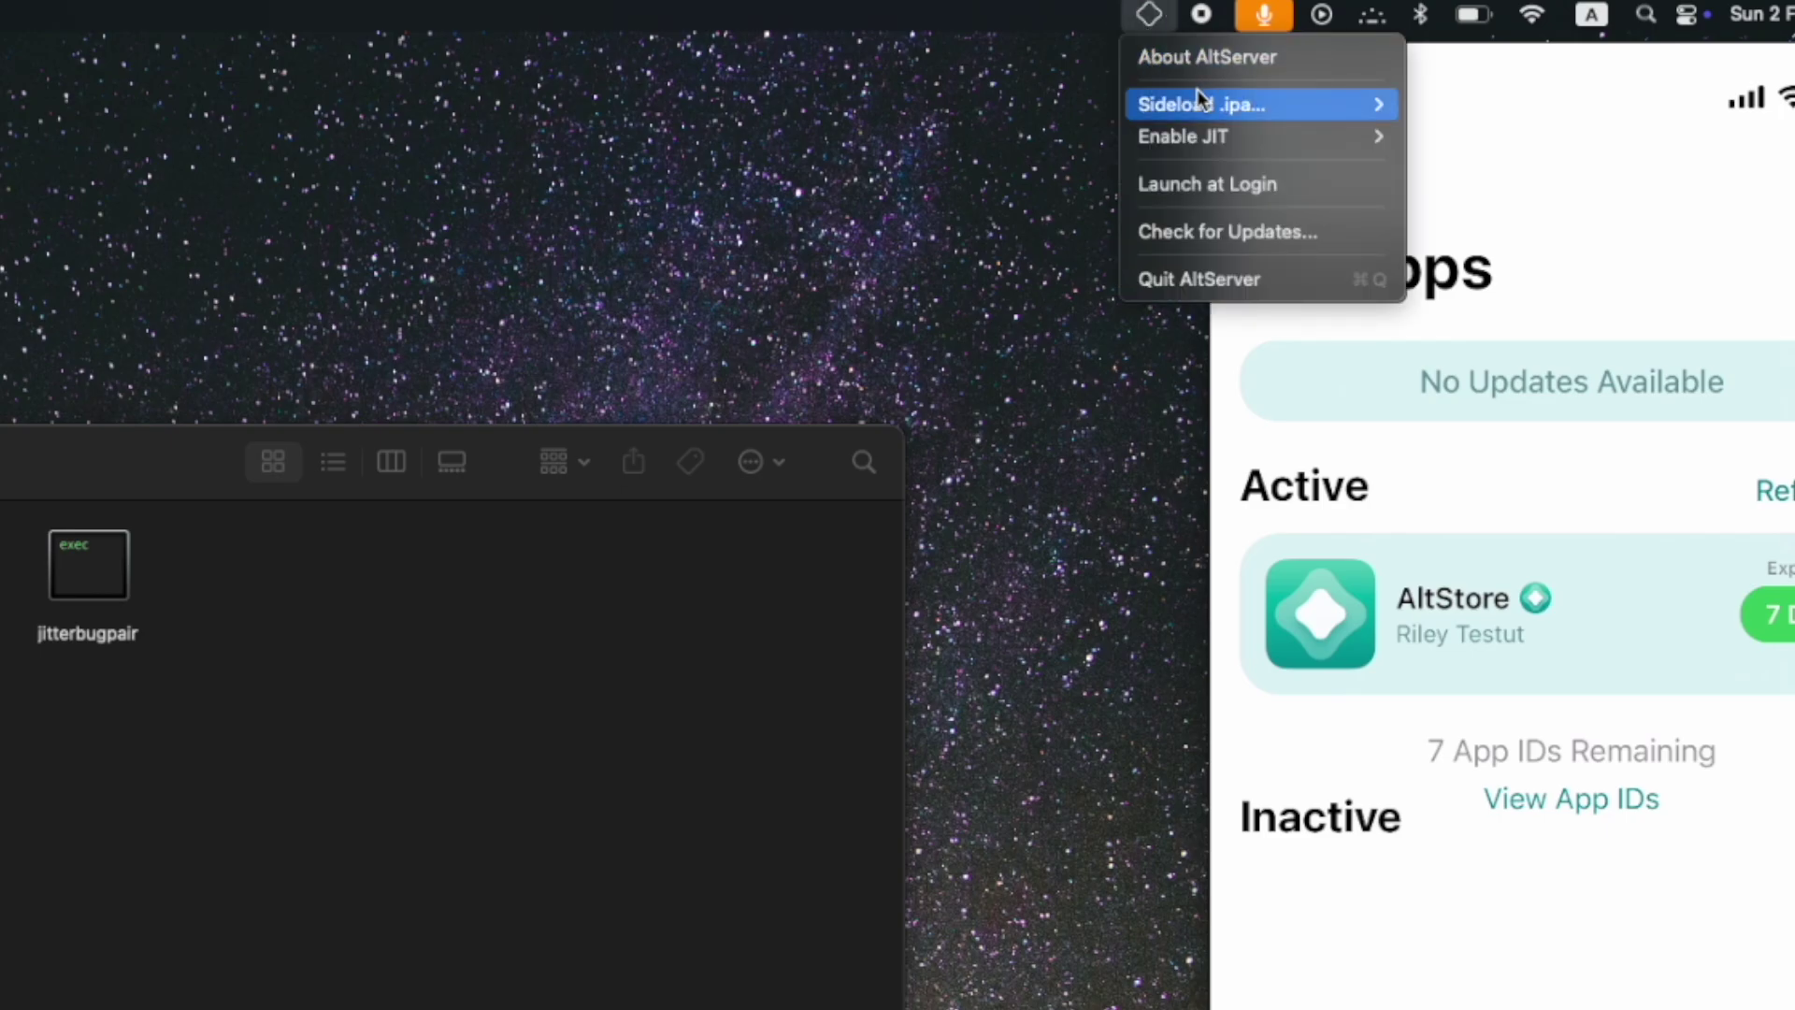
mouse_move(1309, 114)
click(1494, 104)
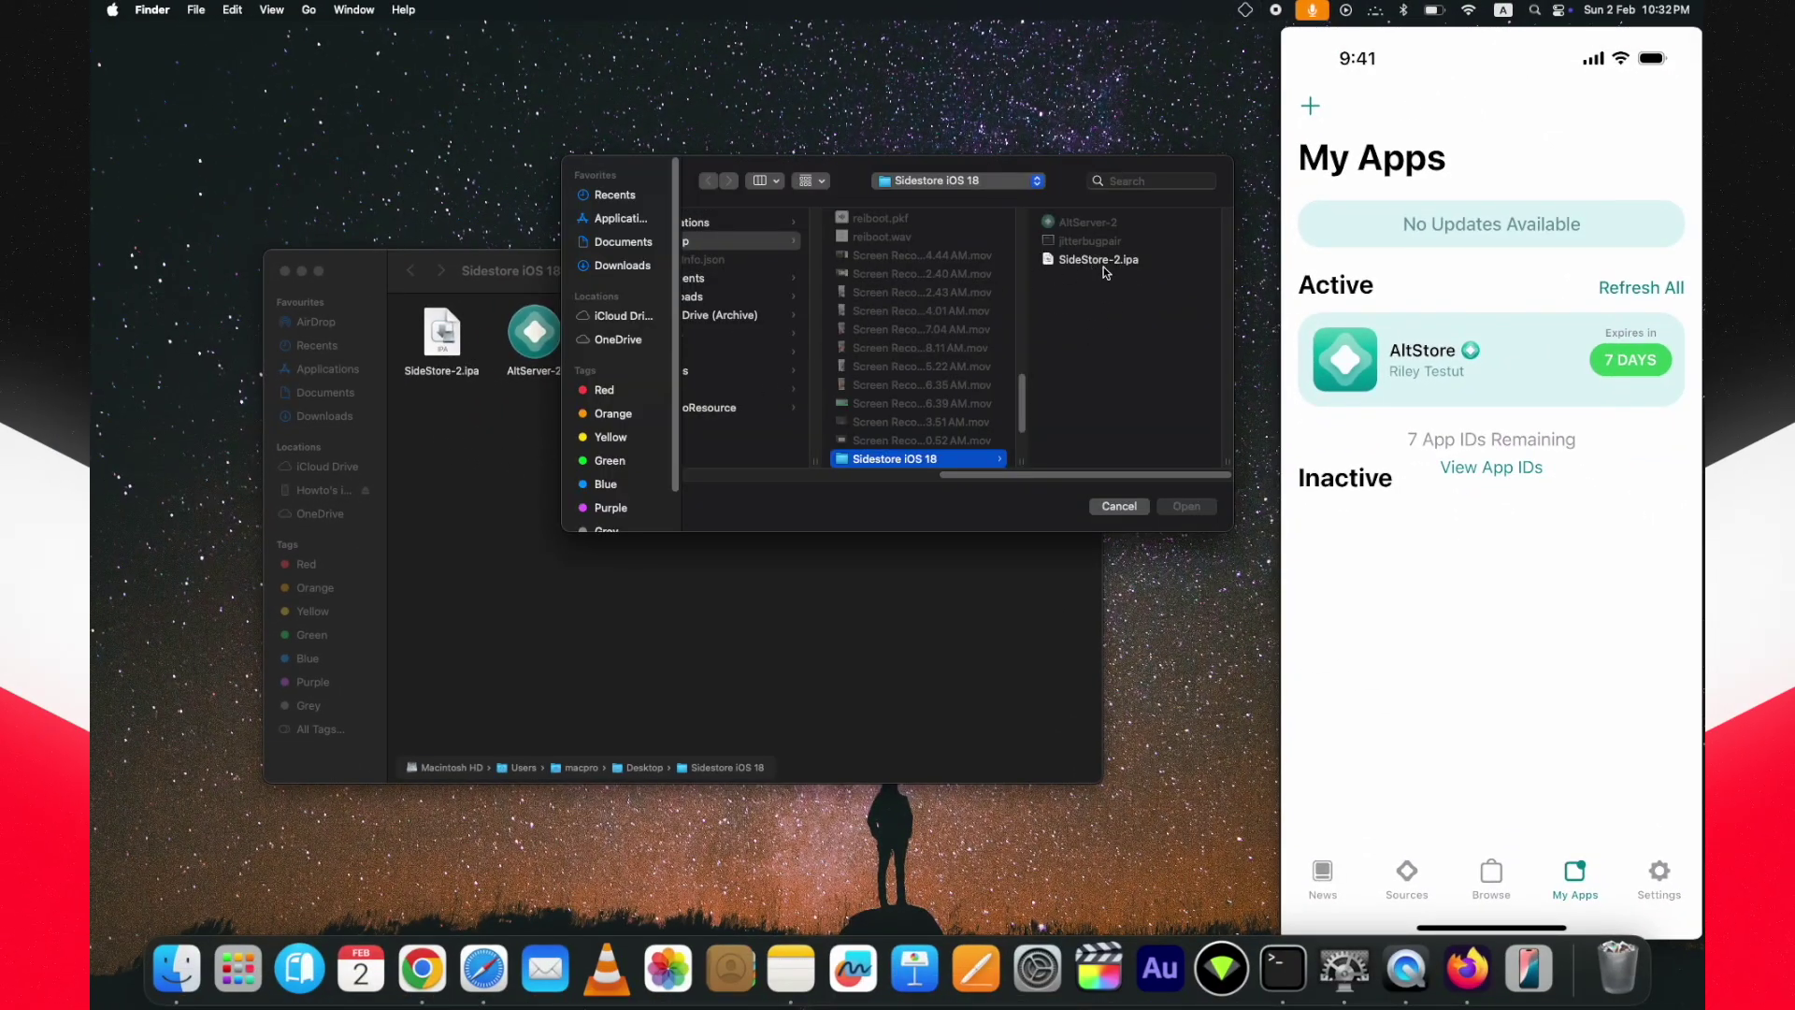
click(1103, 267)
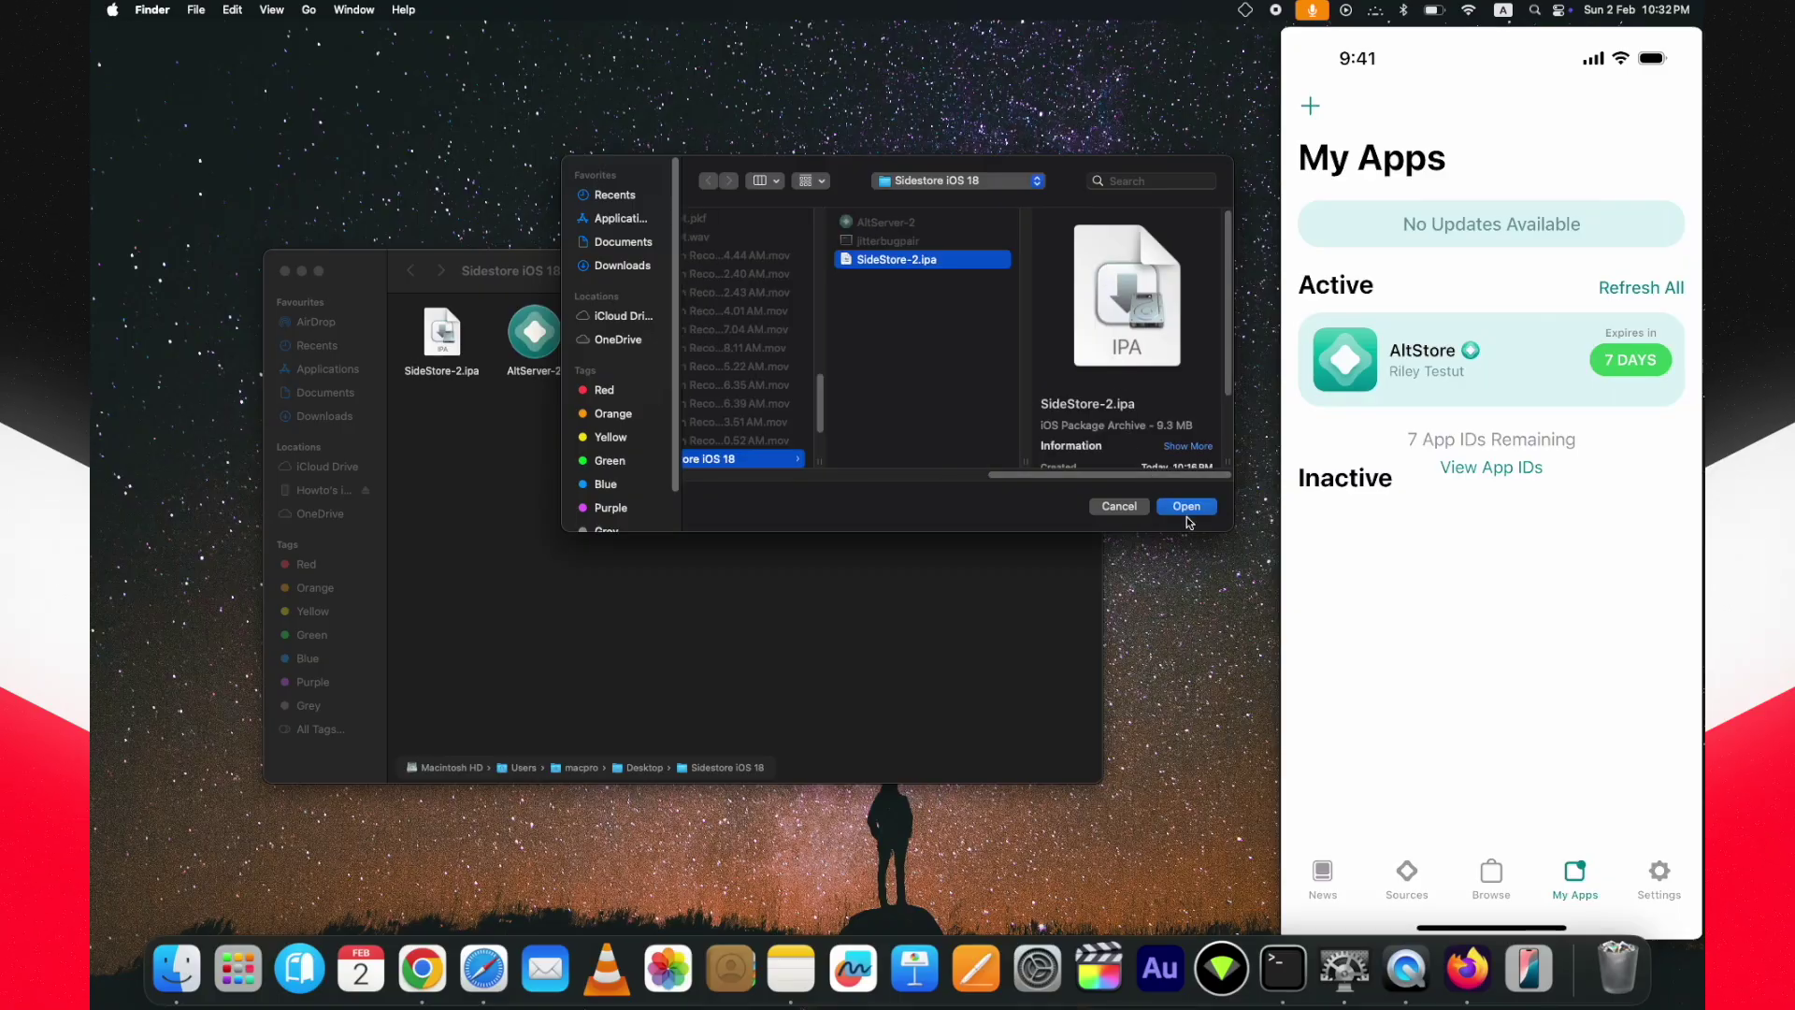
click(1186, 508)
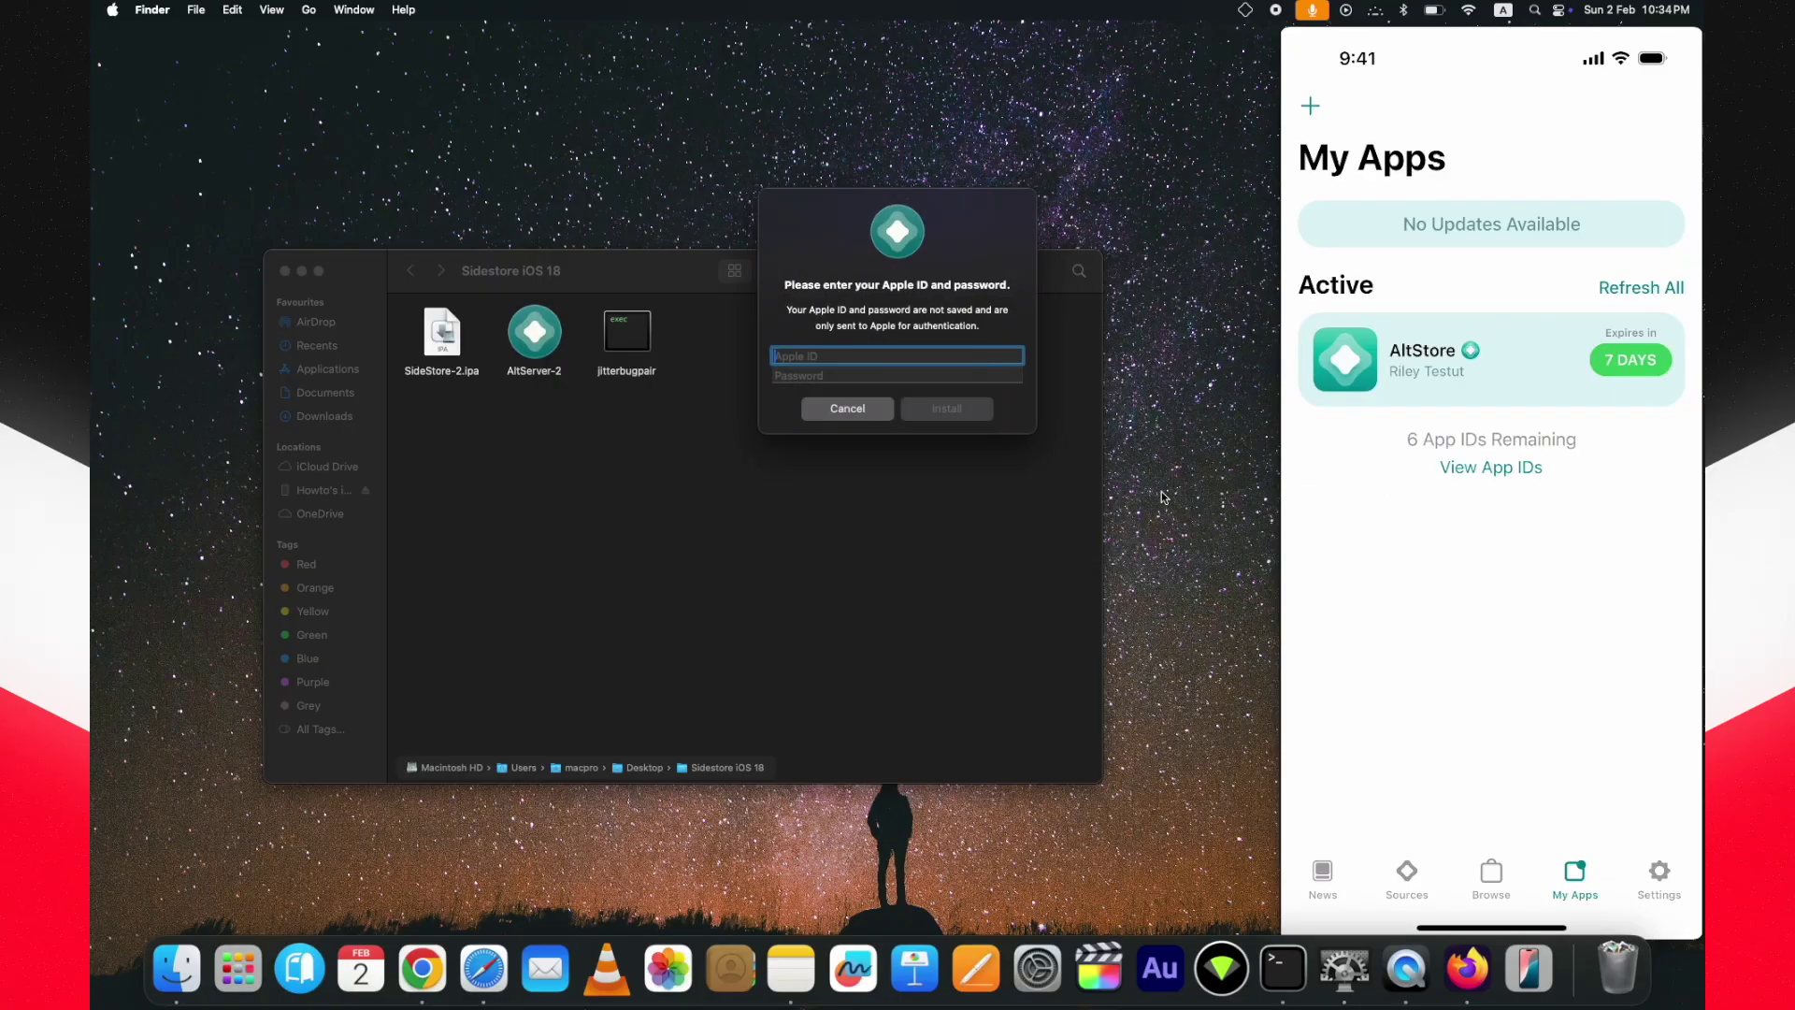
key(Tab)
text(*******)
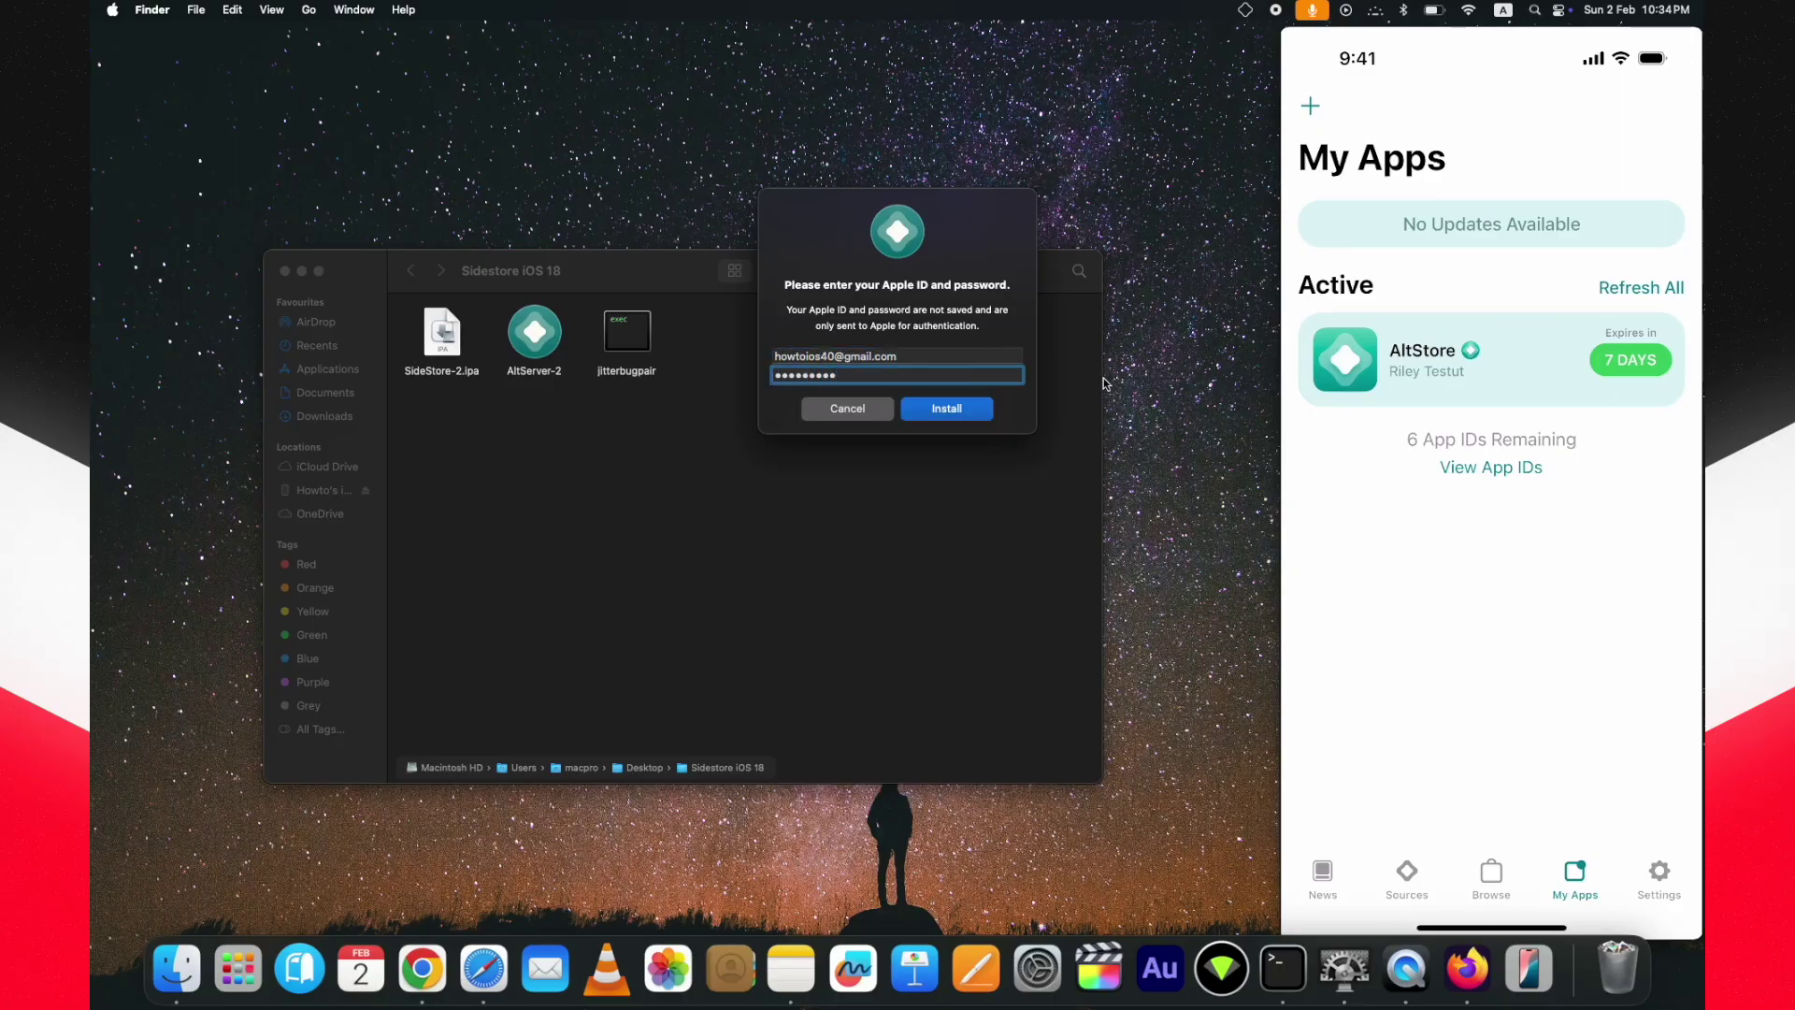
click(946, 409)
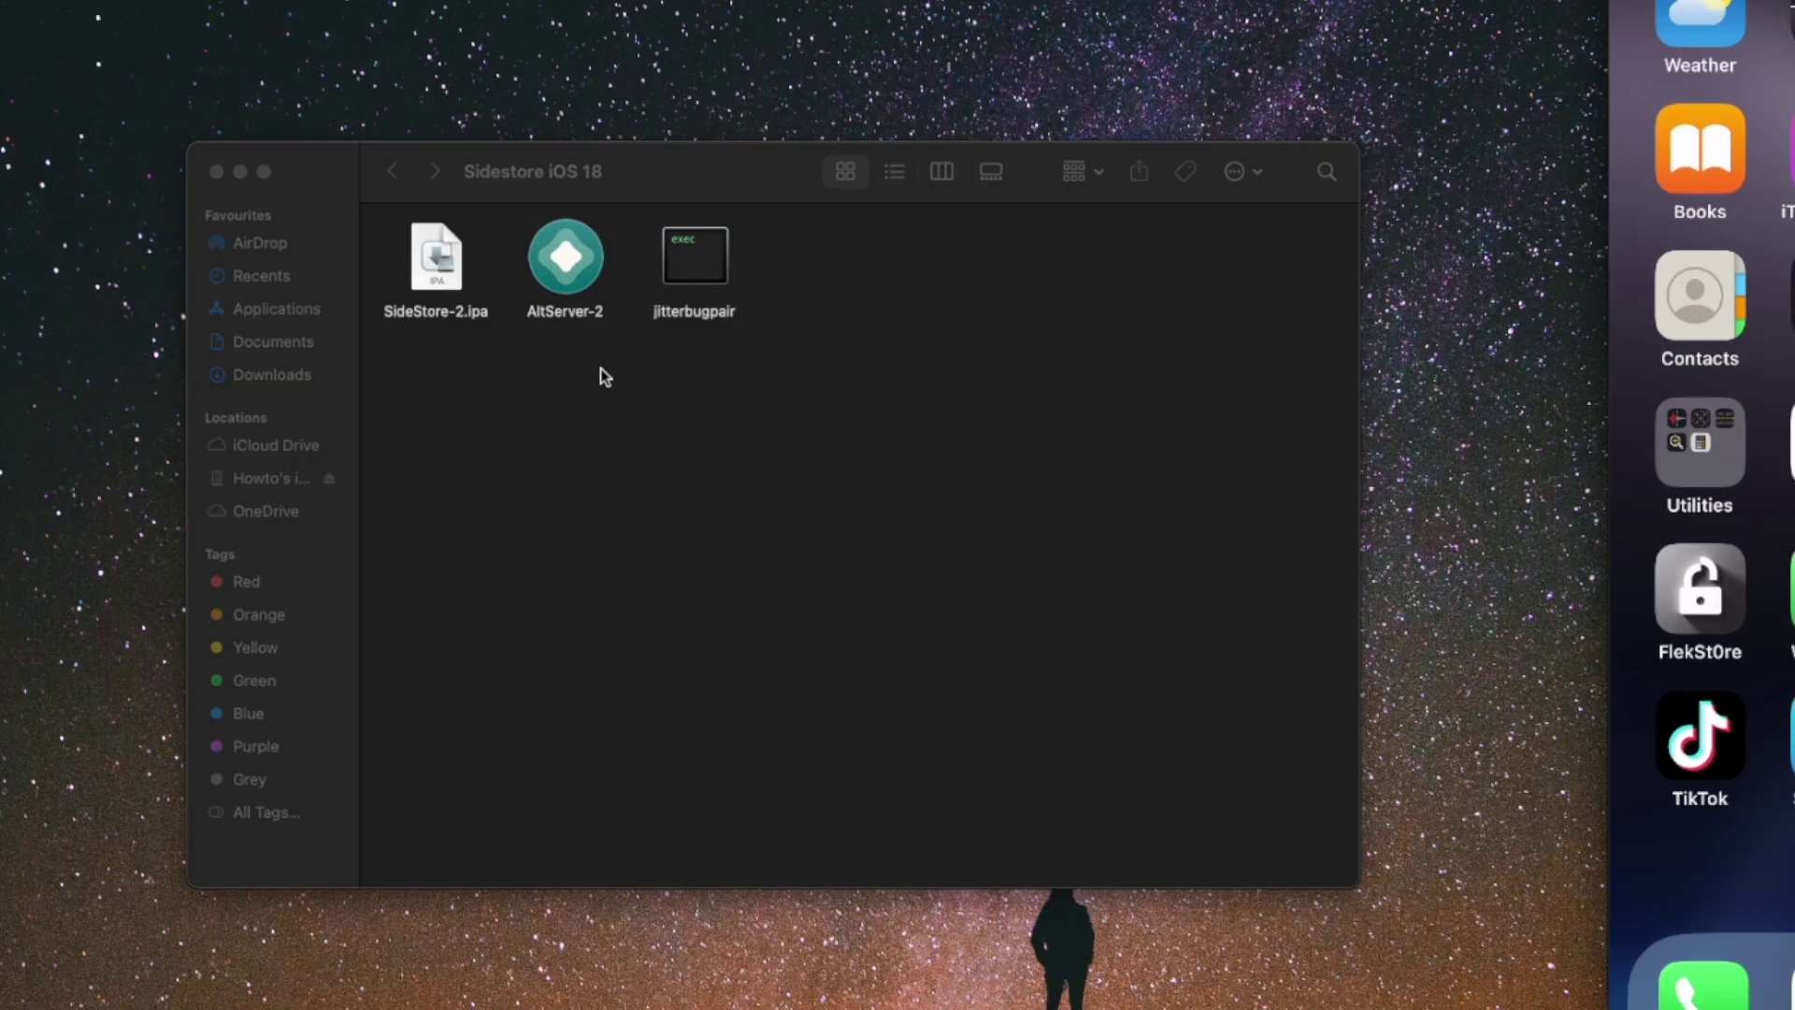
Try opening jitterbugpair in Finder and dismiss the resulting 'Not Opened' malware warning.
double_click(721, 260)
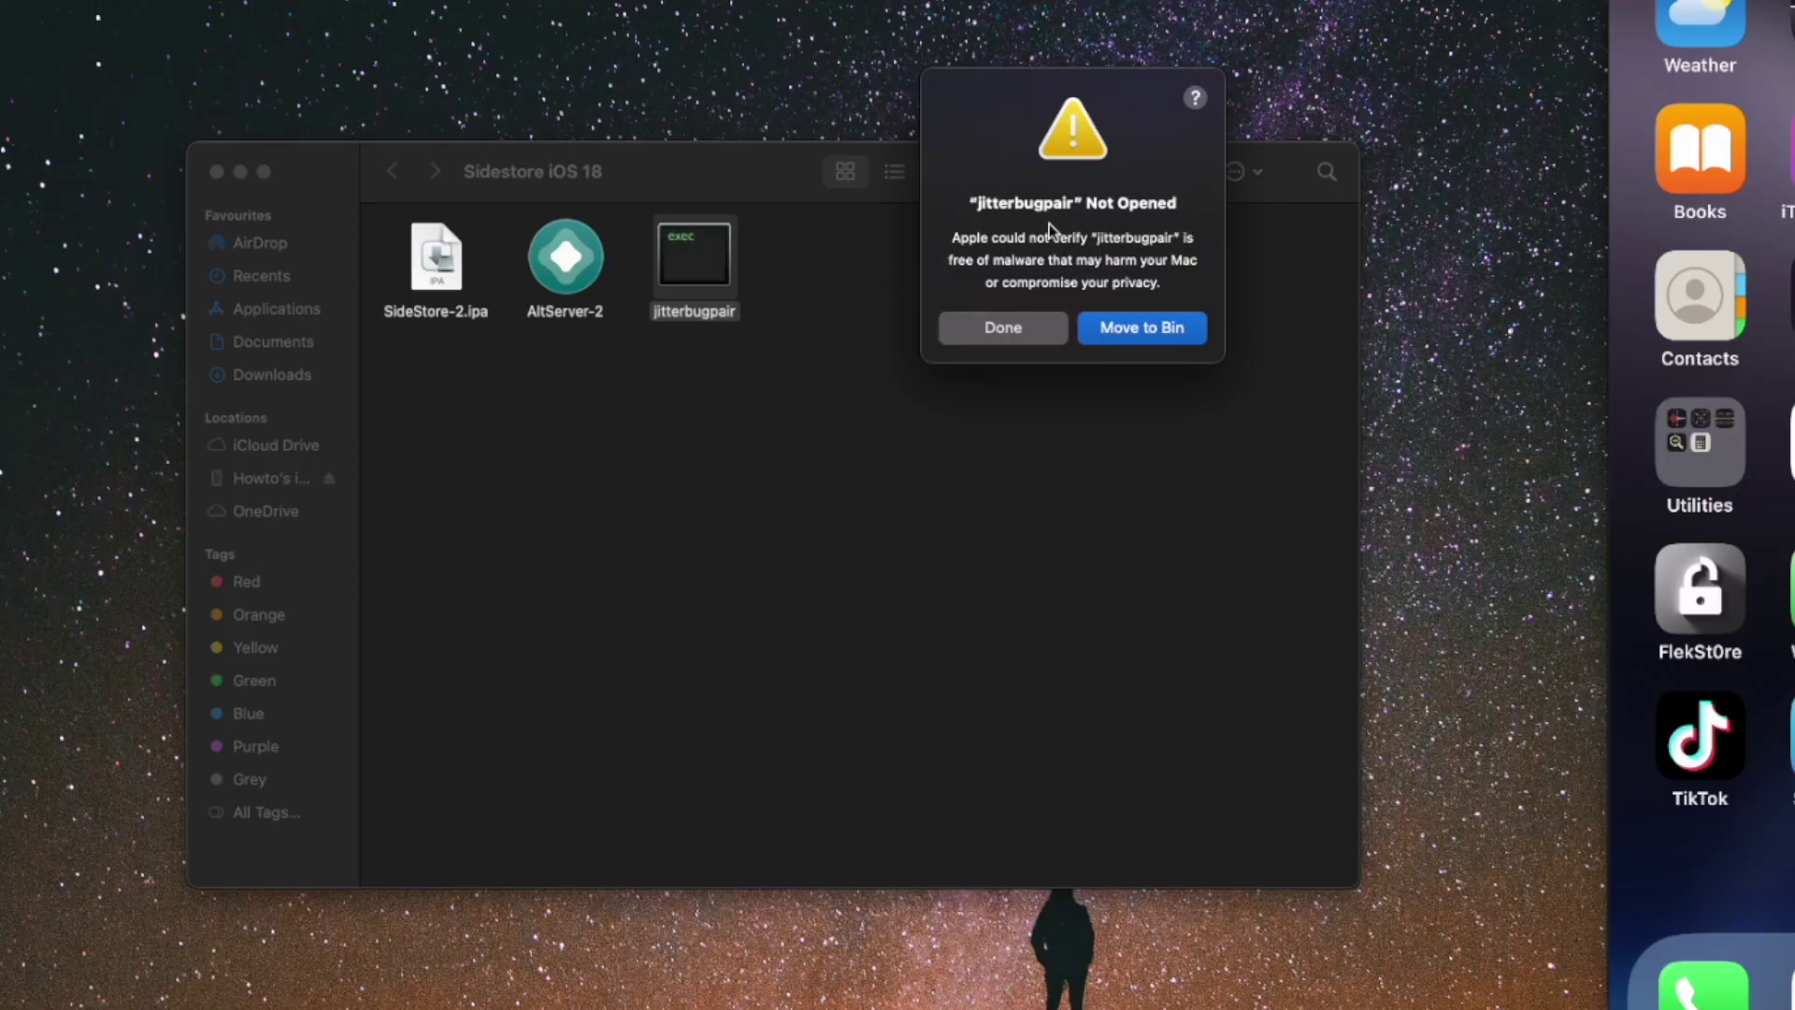
click(1026, 329)
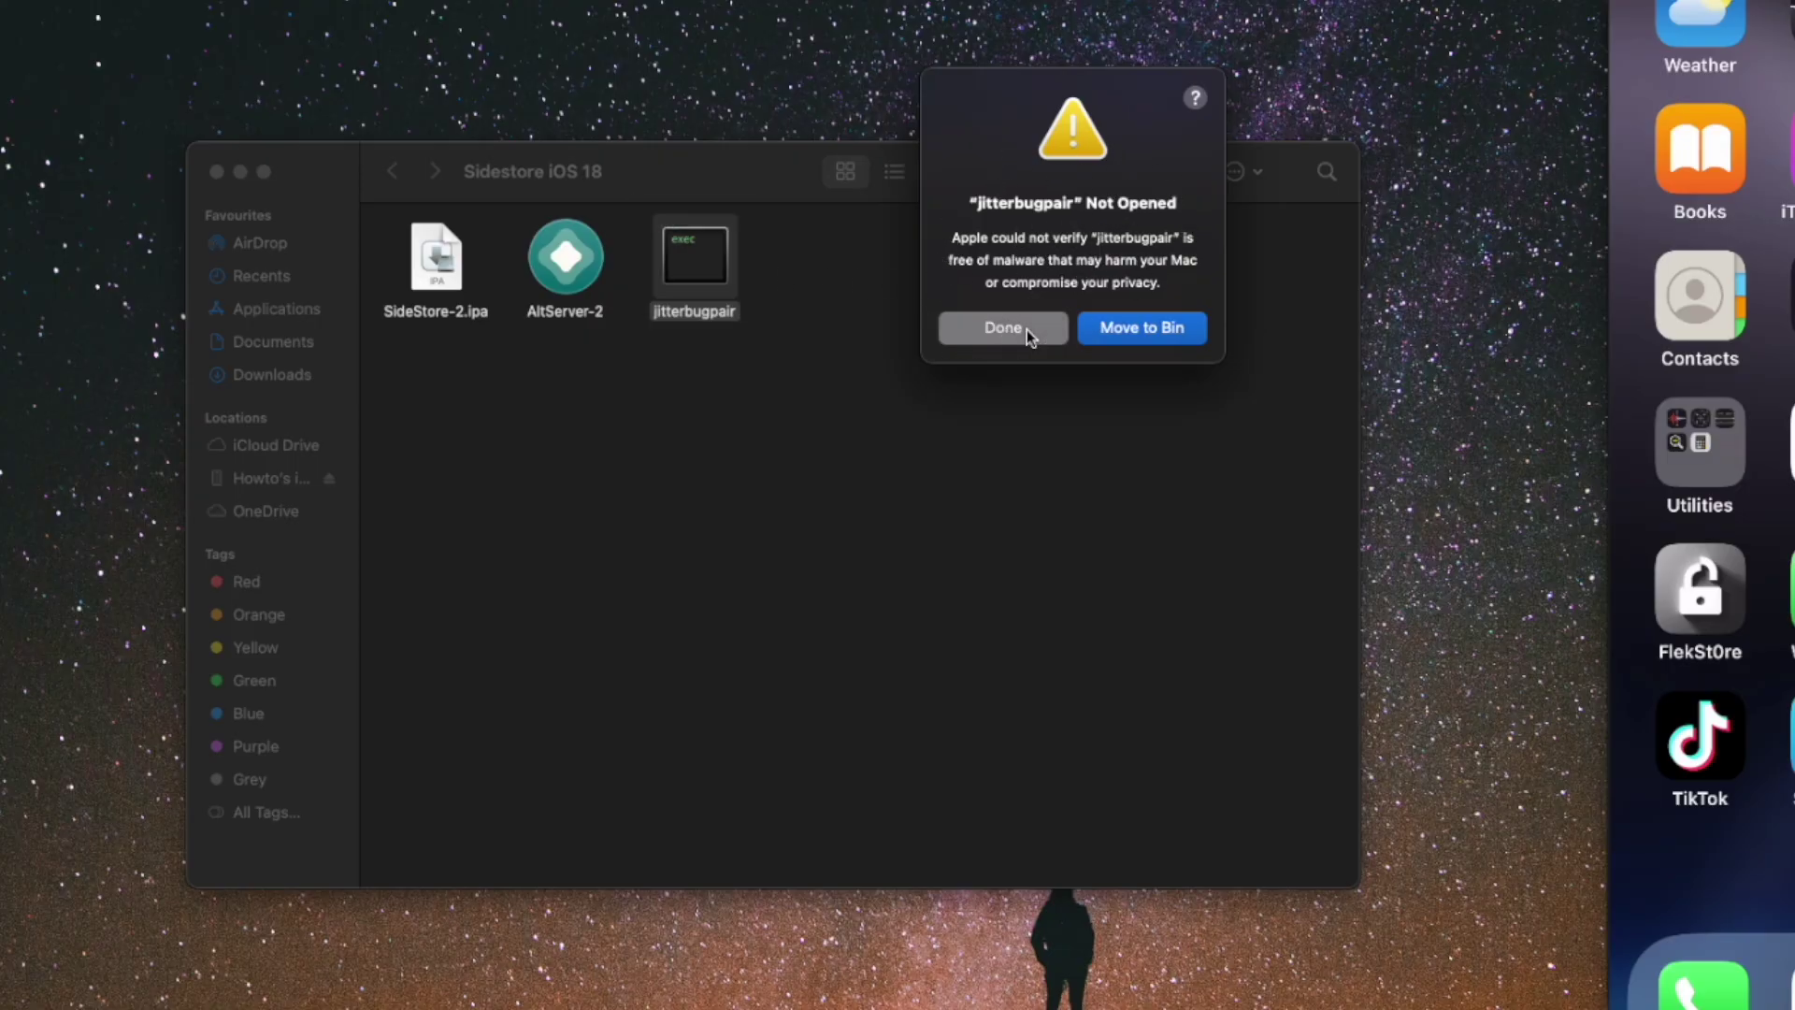
Open Privacy & Security in System Settings and scroll down to the Security section.
click(1021, 334)
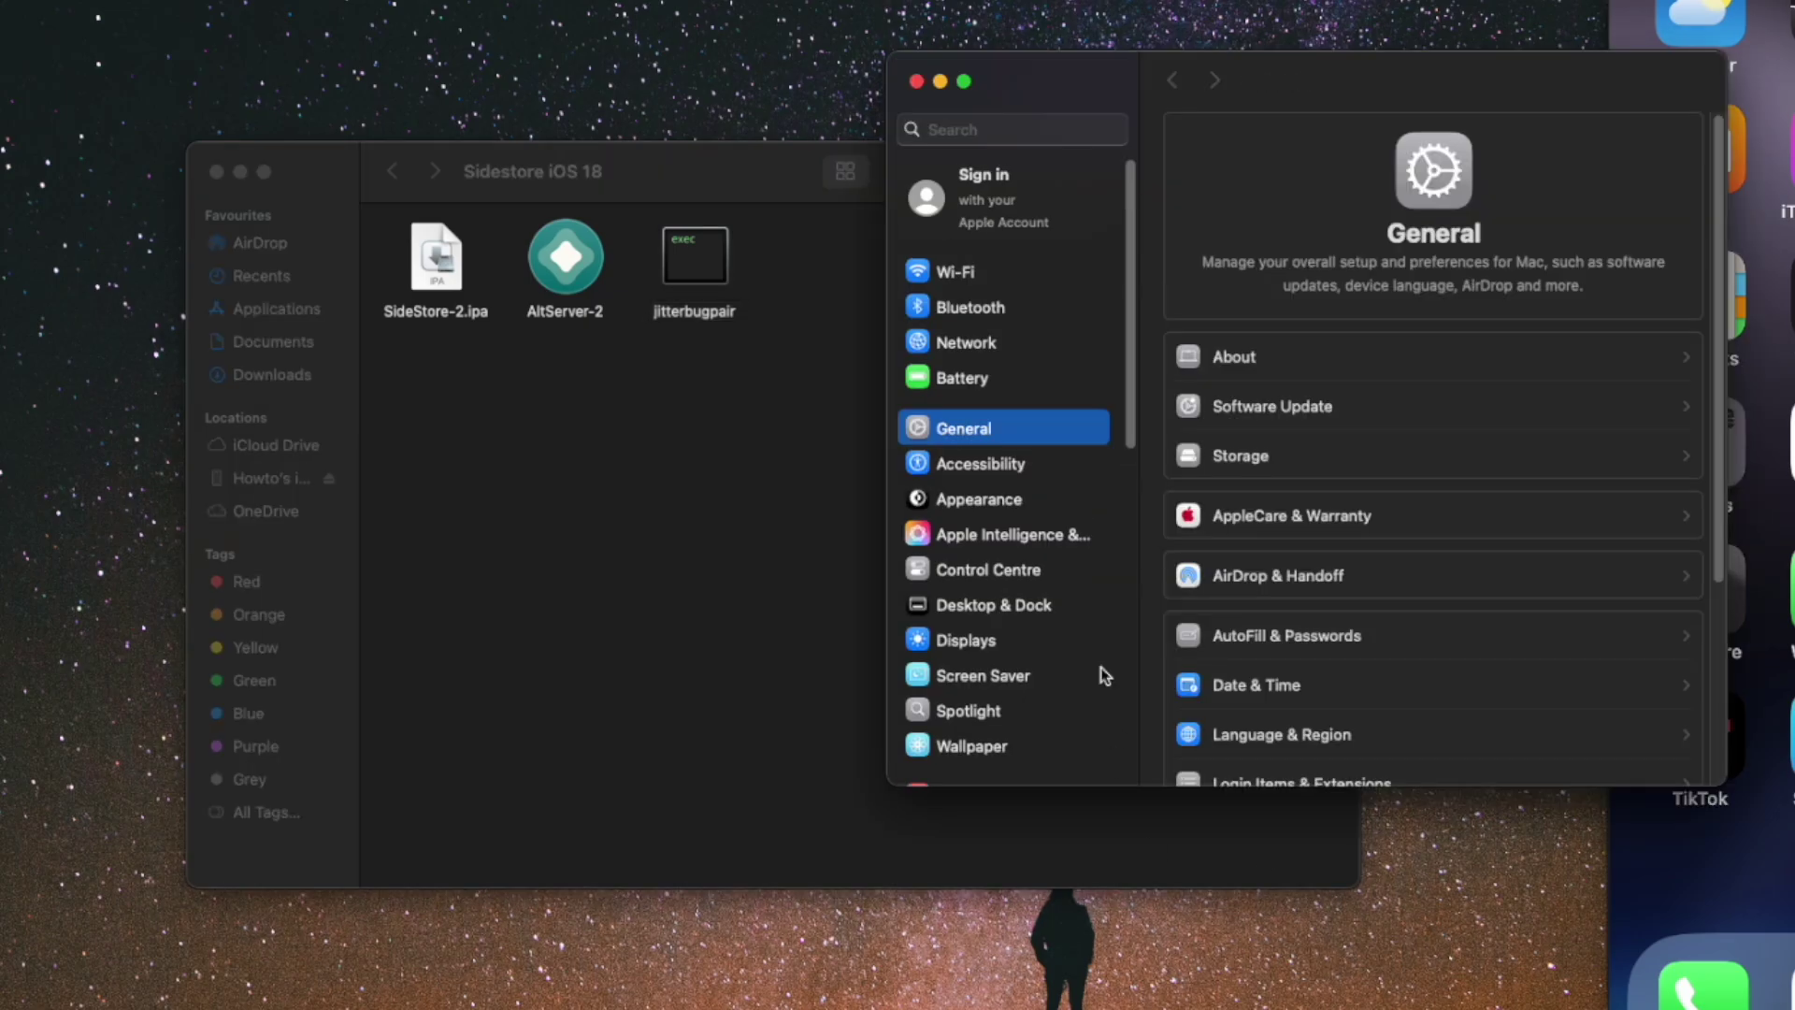
scroll(1037, 374, down, 10)
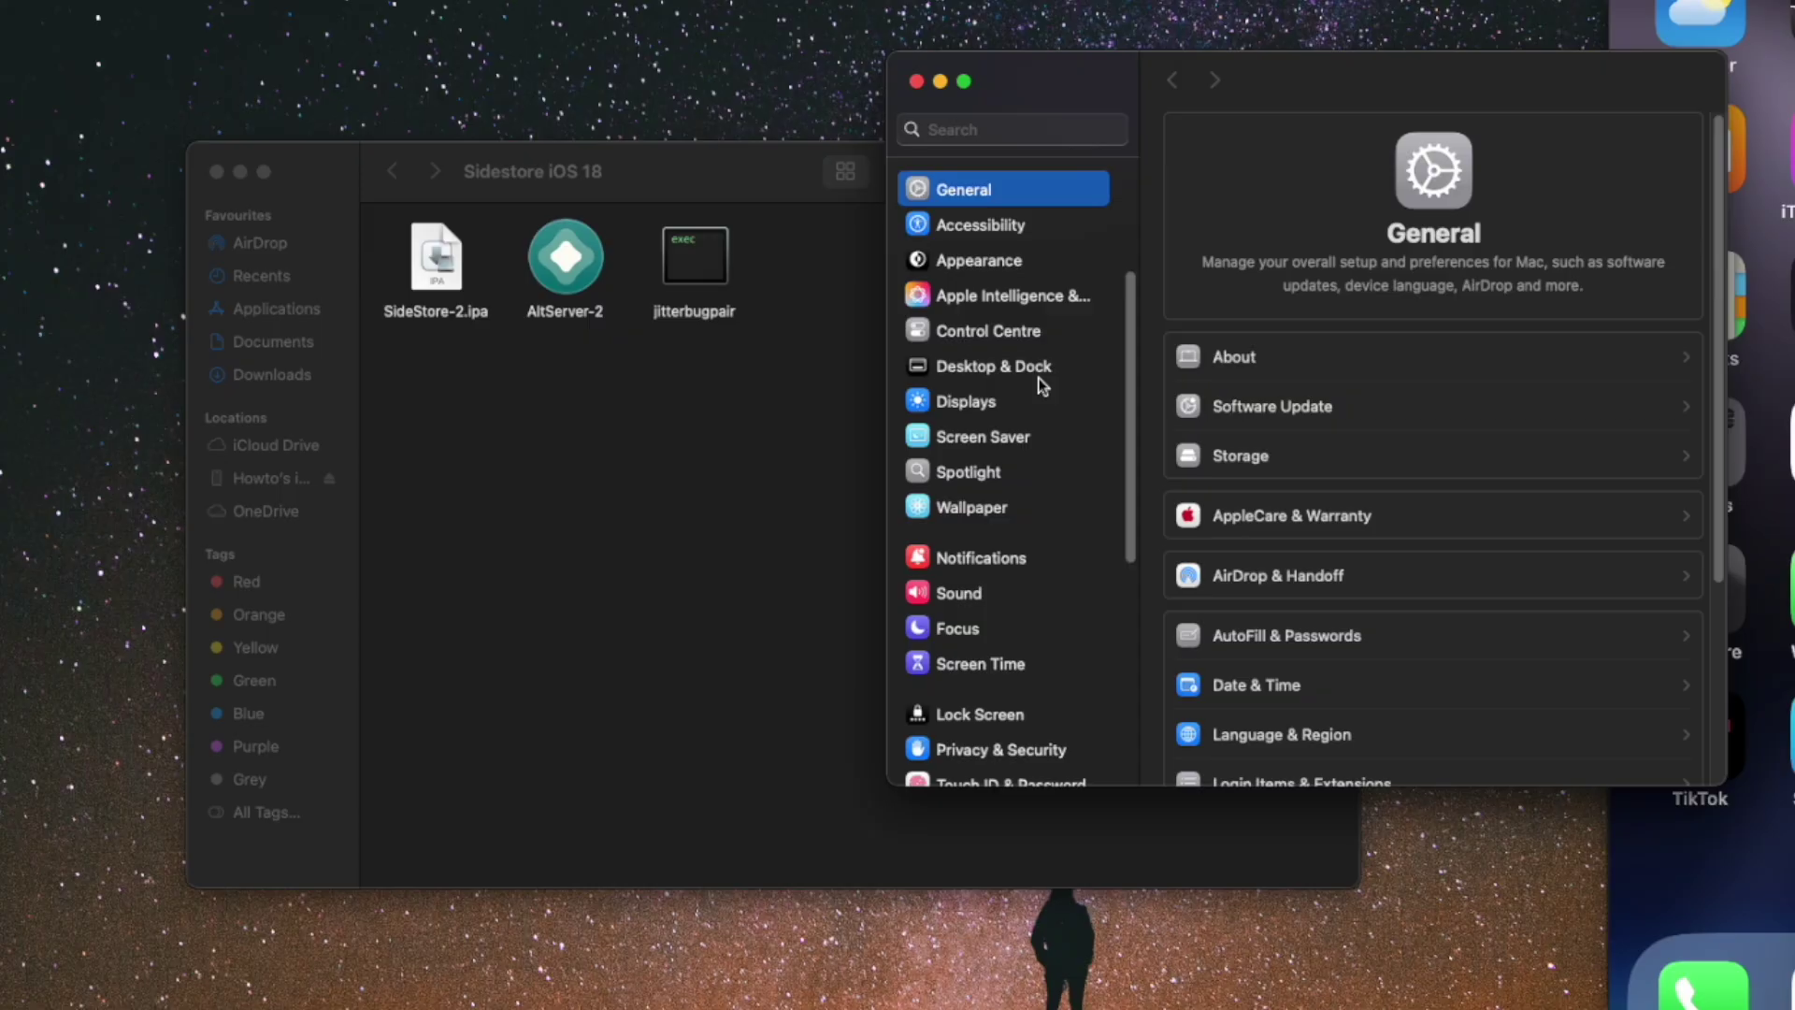
click(923, 326)
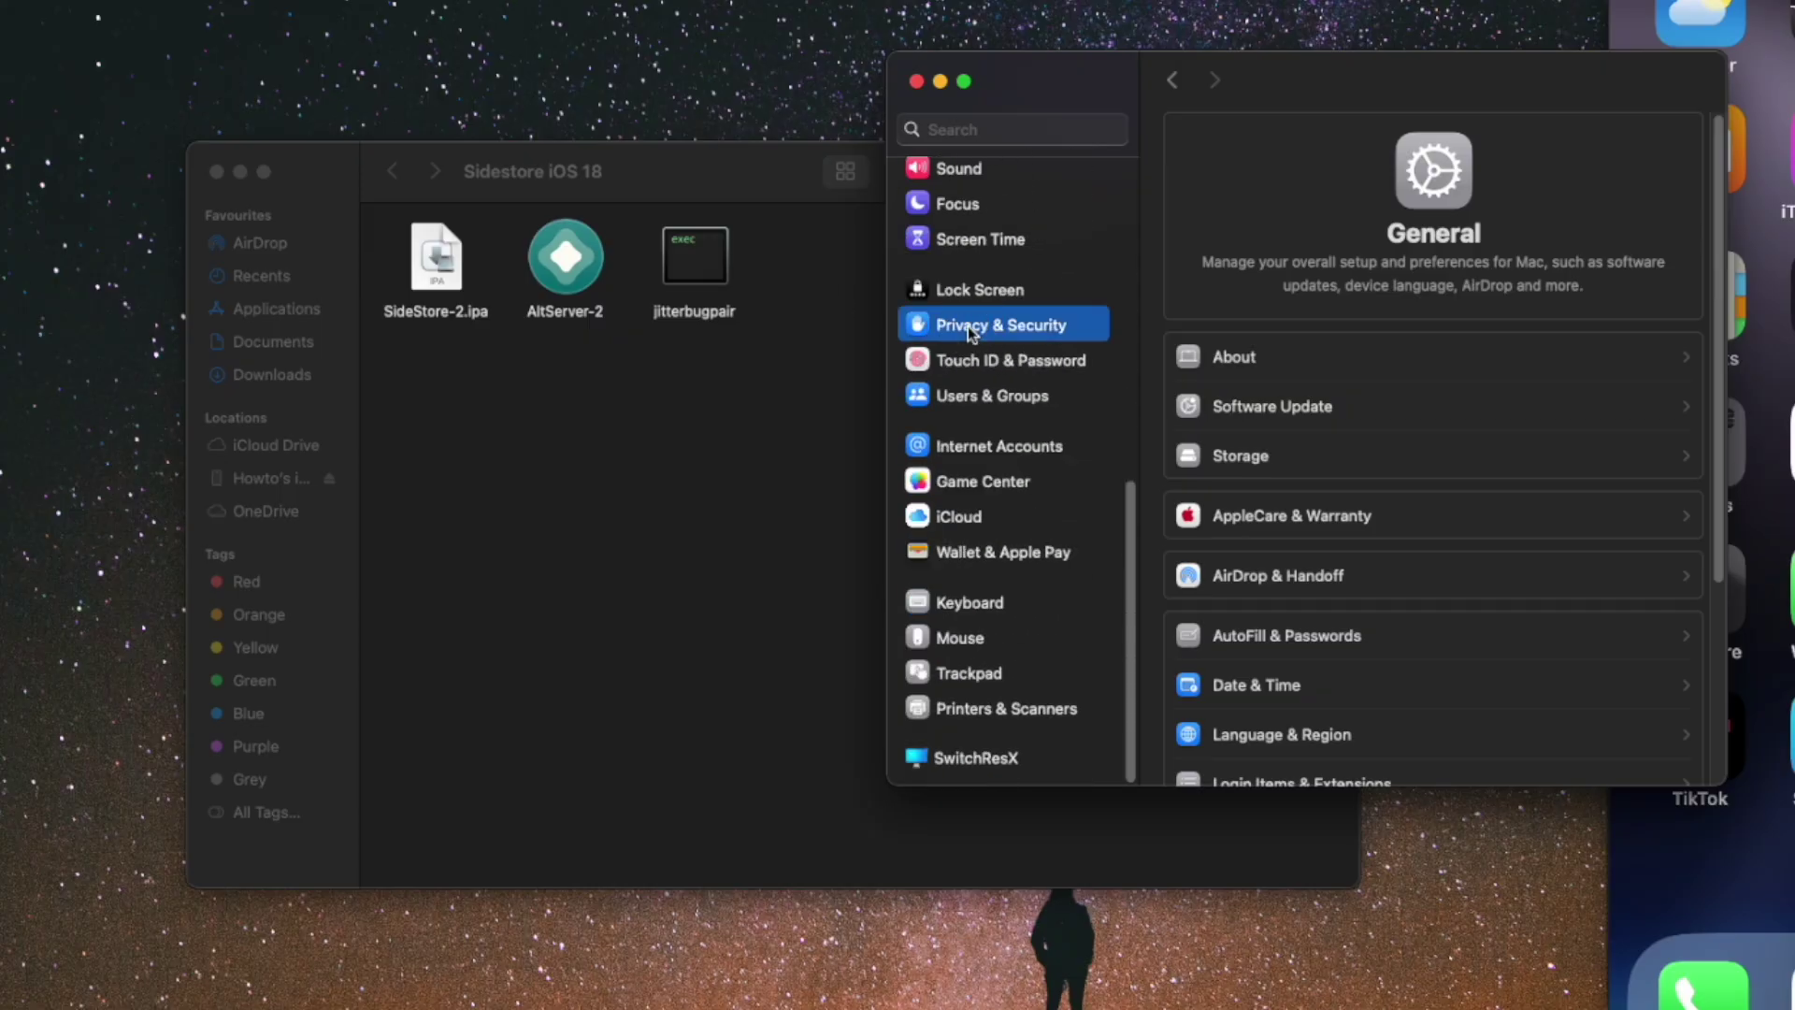
scroll(1464, 230, down, 15)
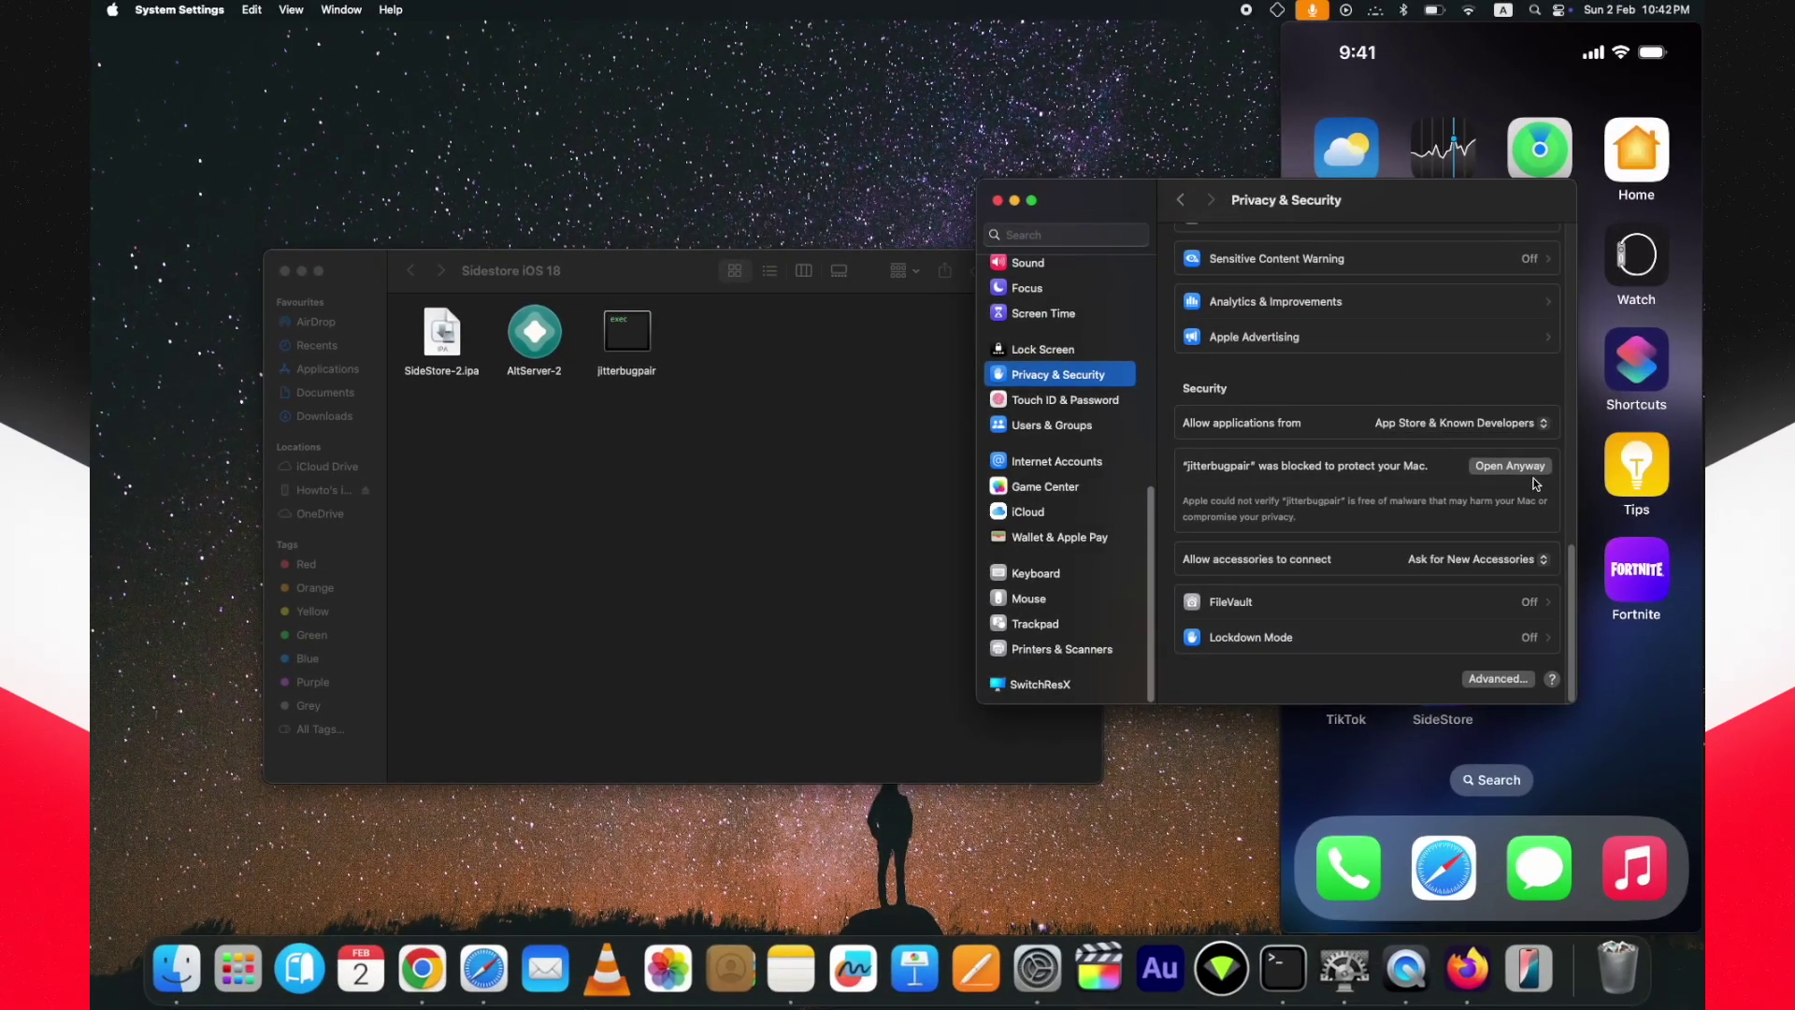
Approve jitterbugpair with Open Anyway, authorising with the administrator password instead of Touch ID.
click(1659, 456)
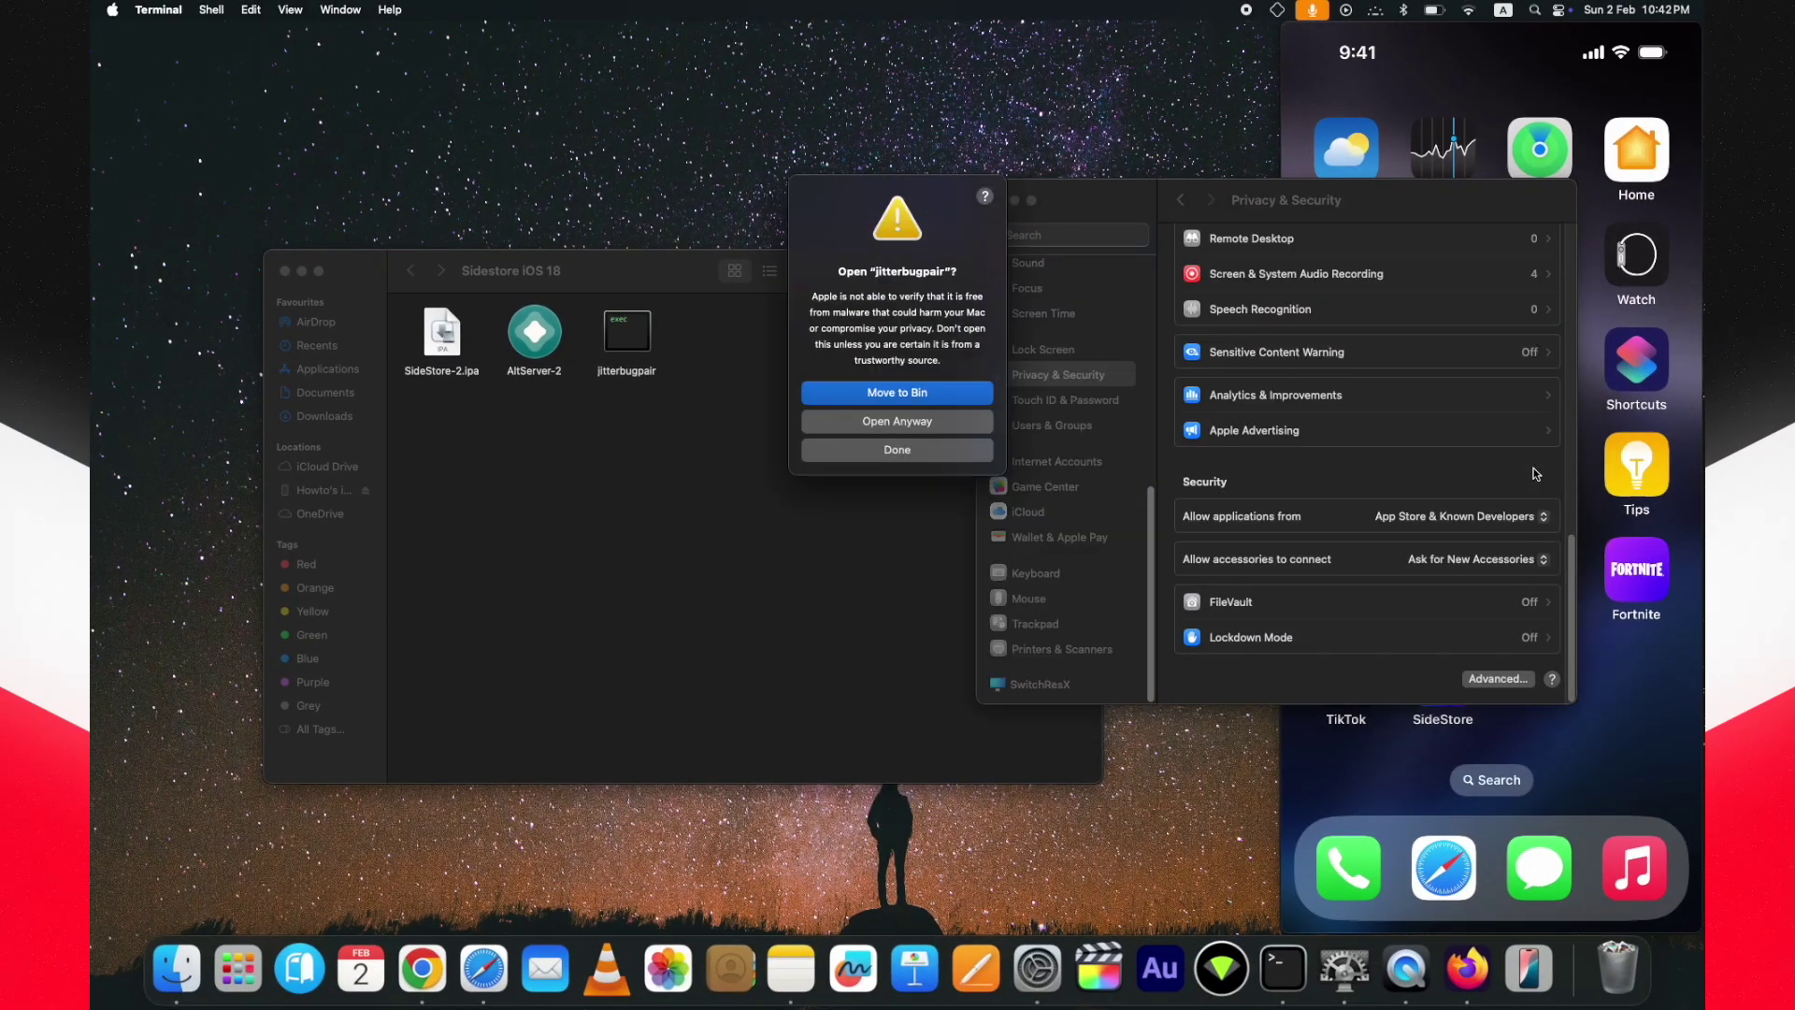
click(939, 433)
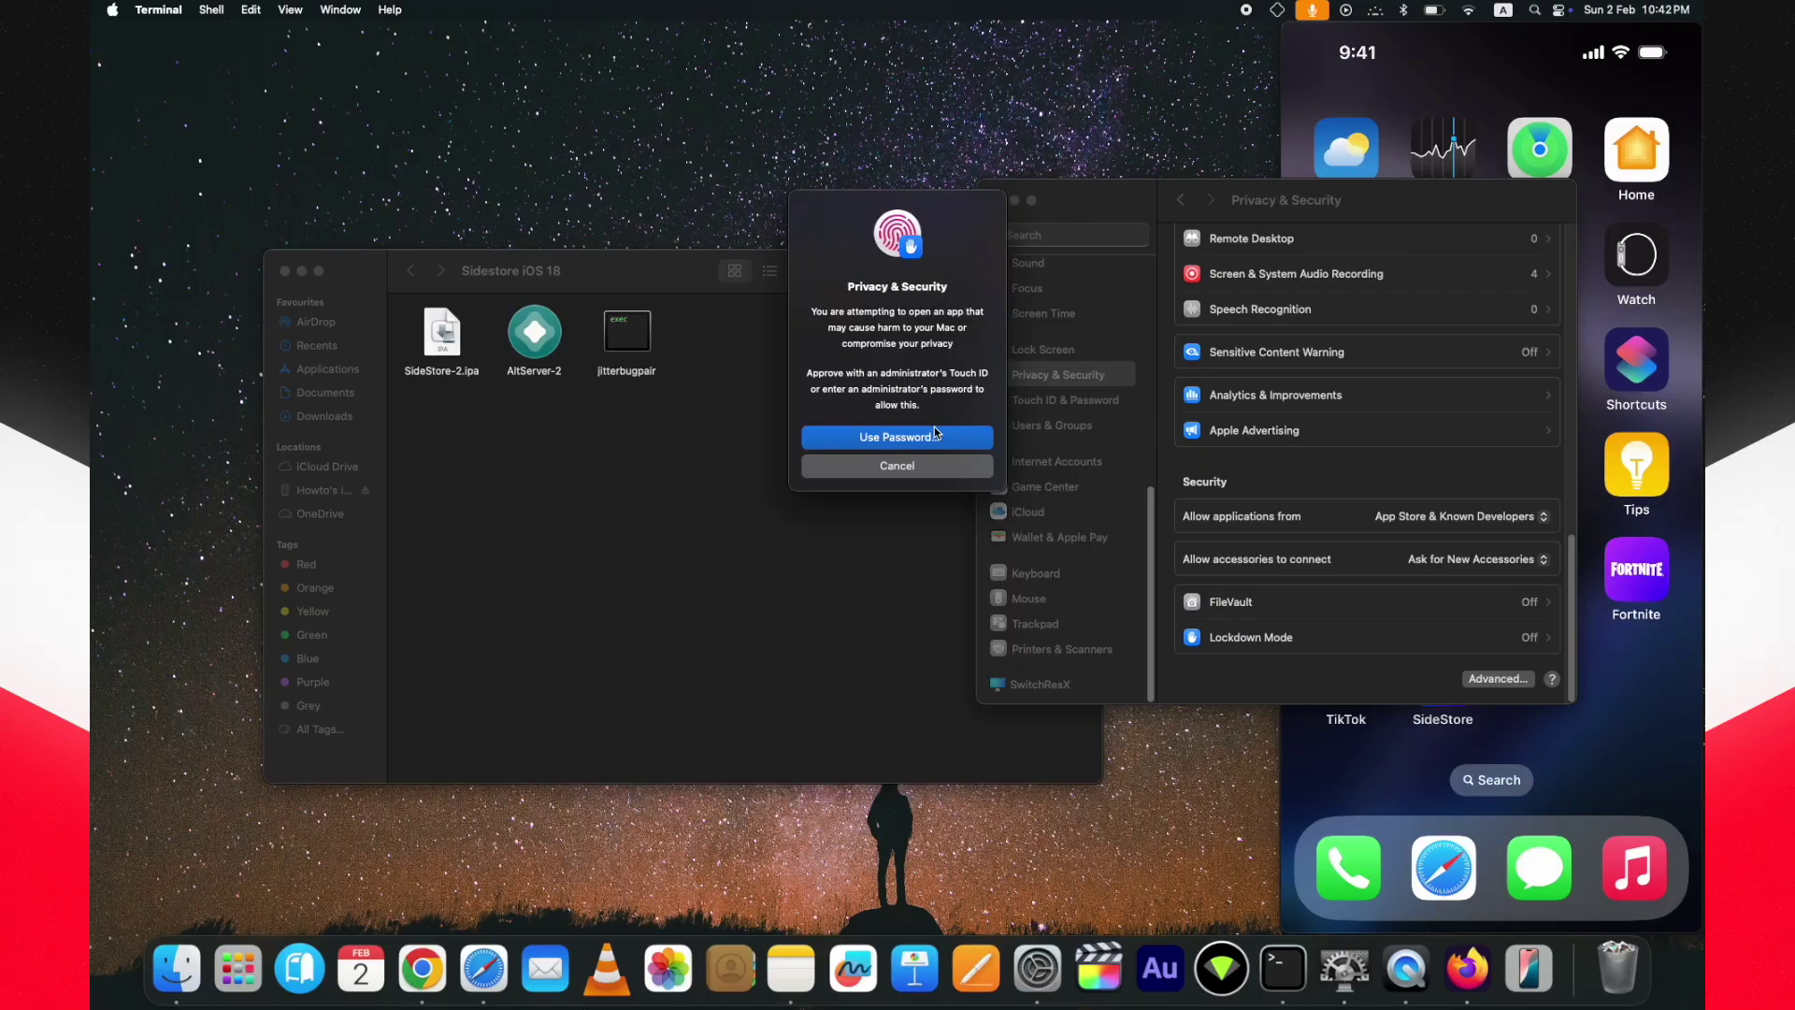
click(930, 438)
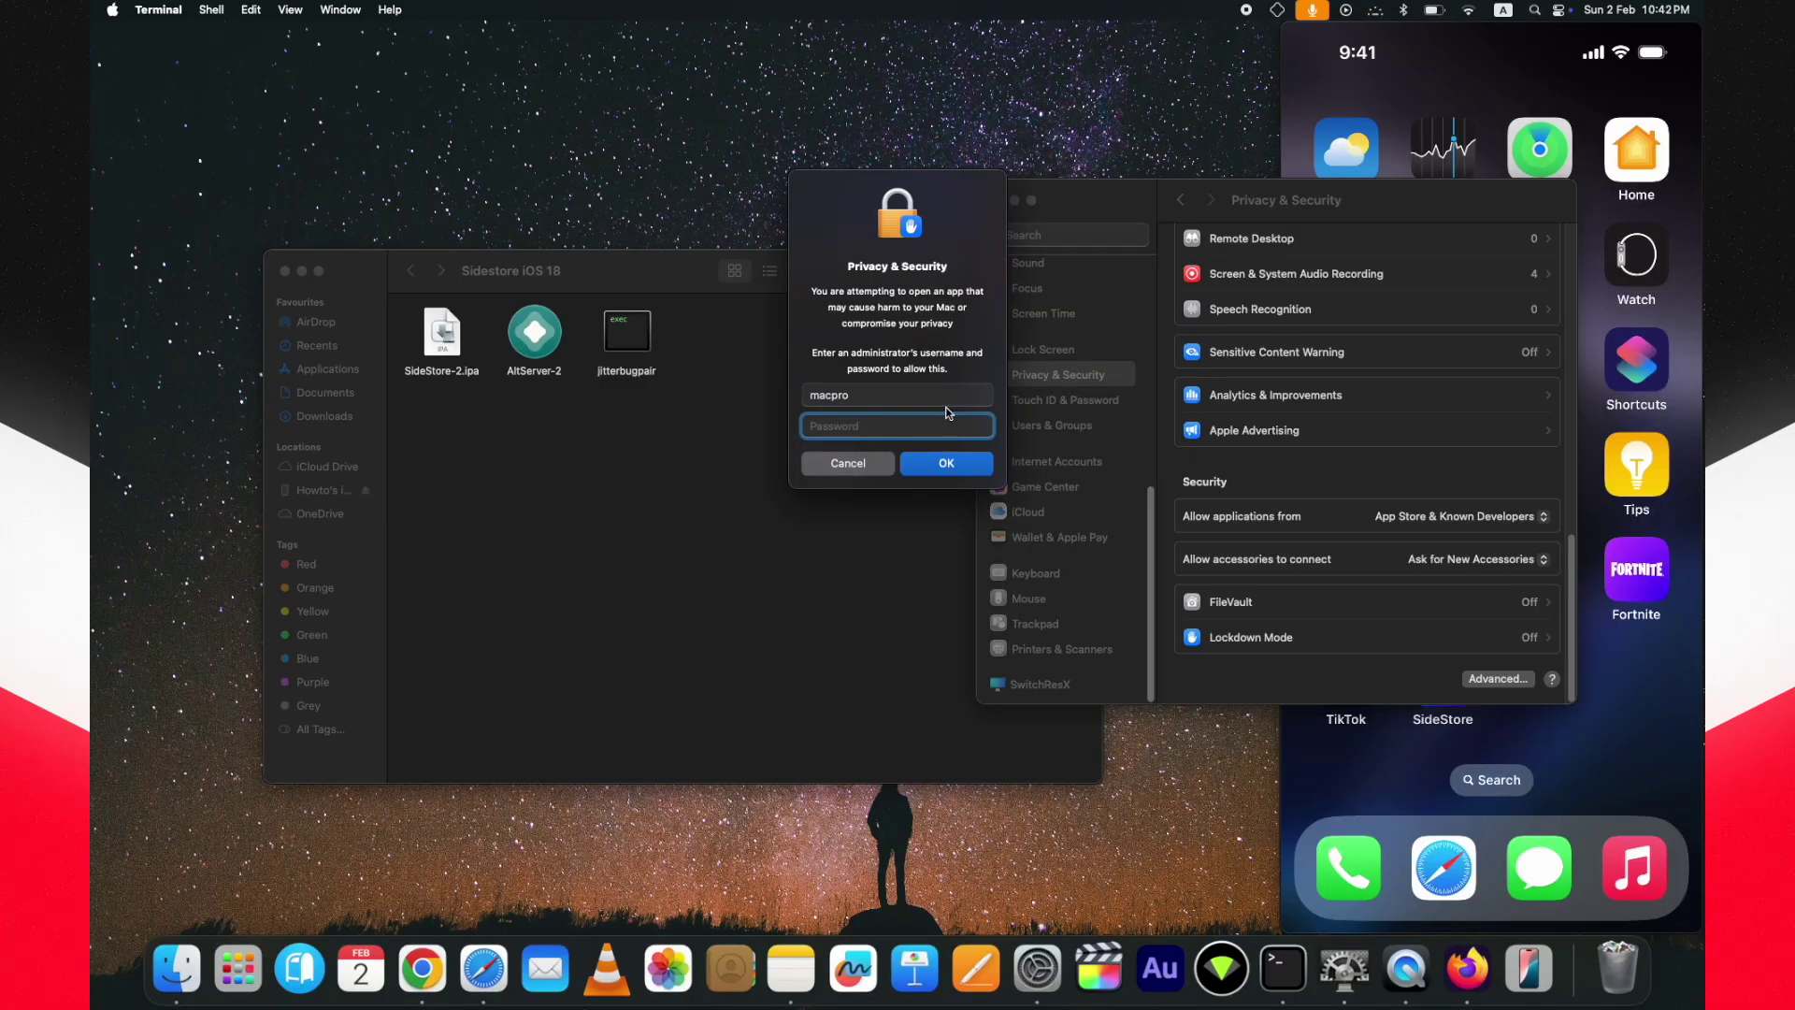
text(****)
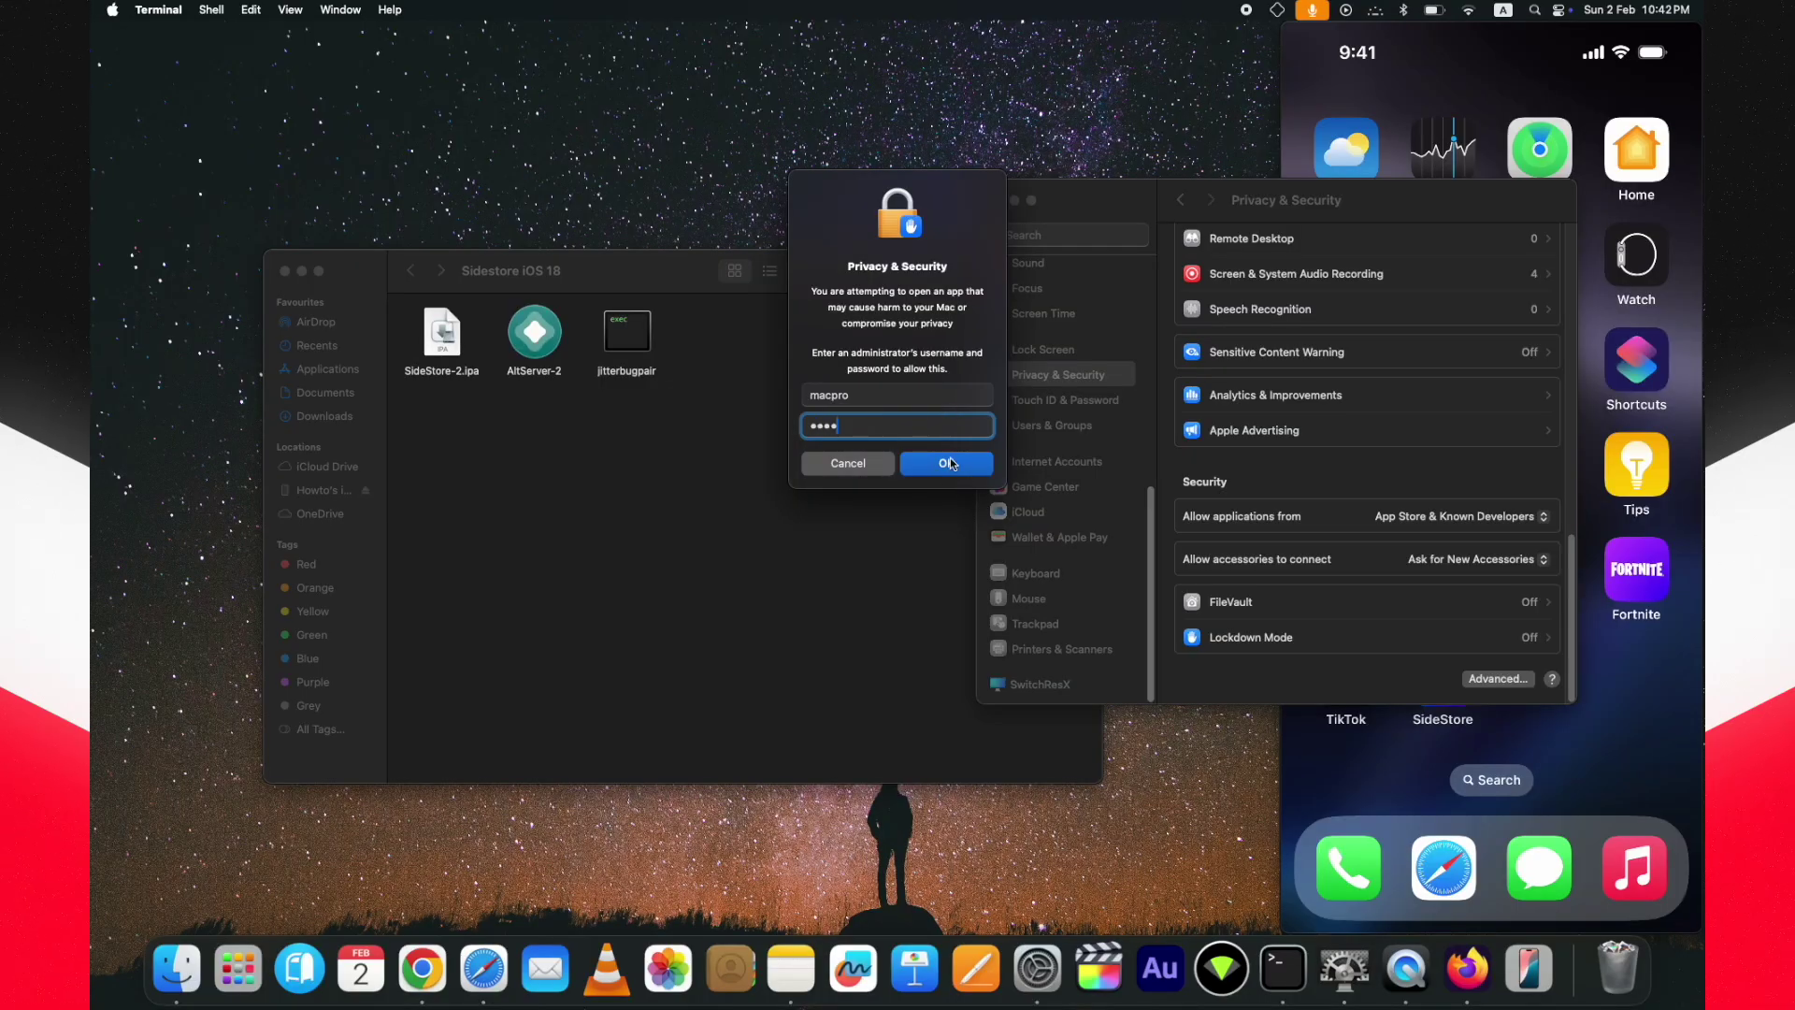